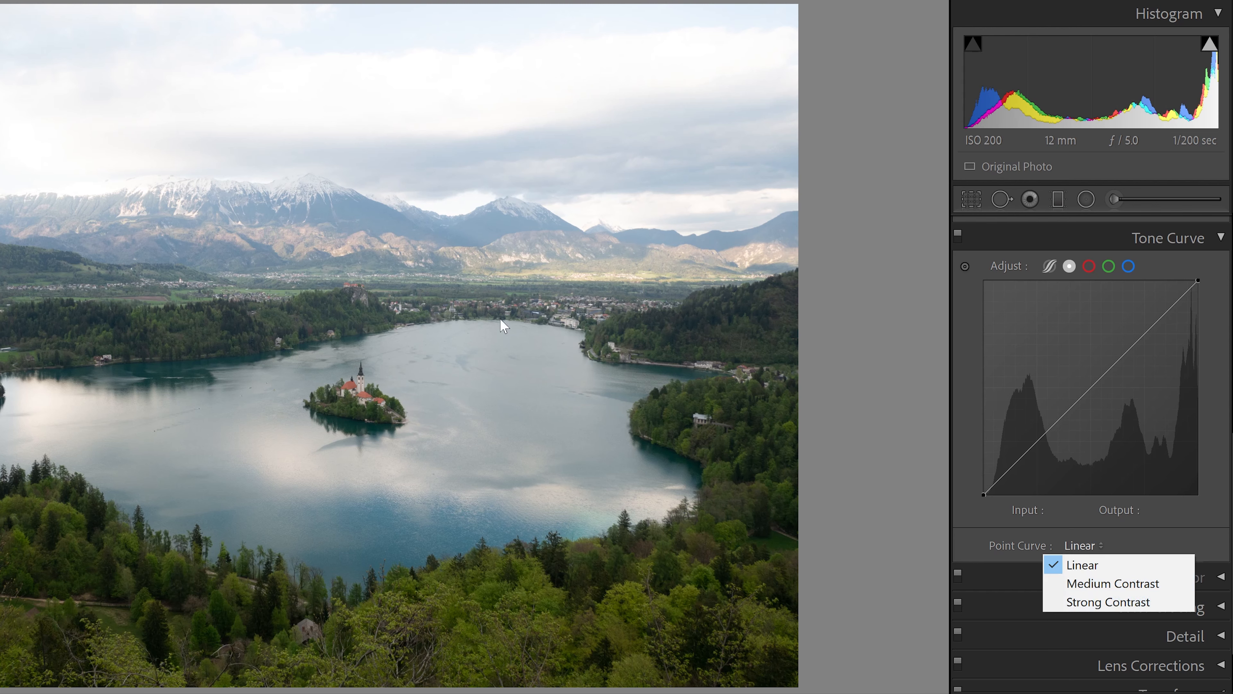
Try the Medium Contrast and Strong Contrast point curve presets on the photo and return the curve to Linear.
click(1114, 583)
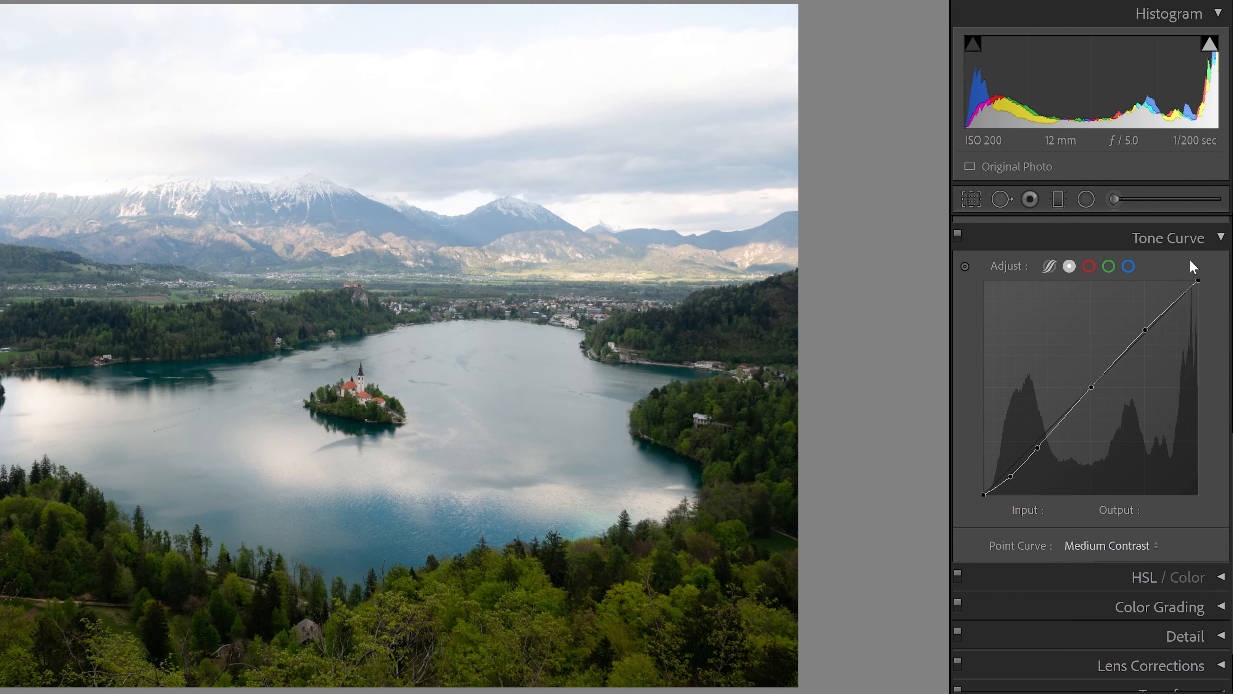
click(1114, 543)
click(1117, 605)
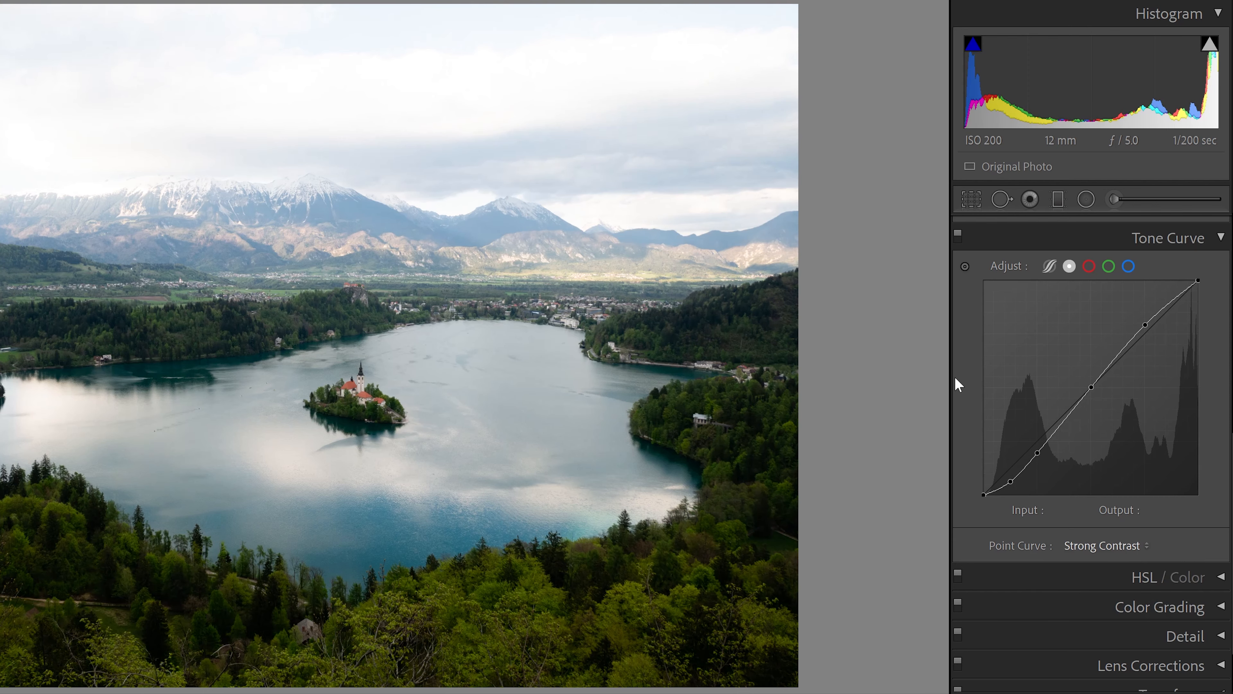
click(1106, 546)
click(1082, 563)
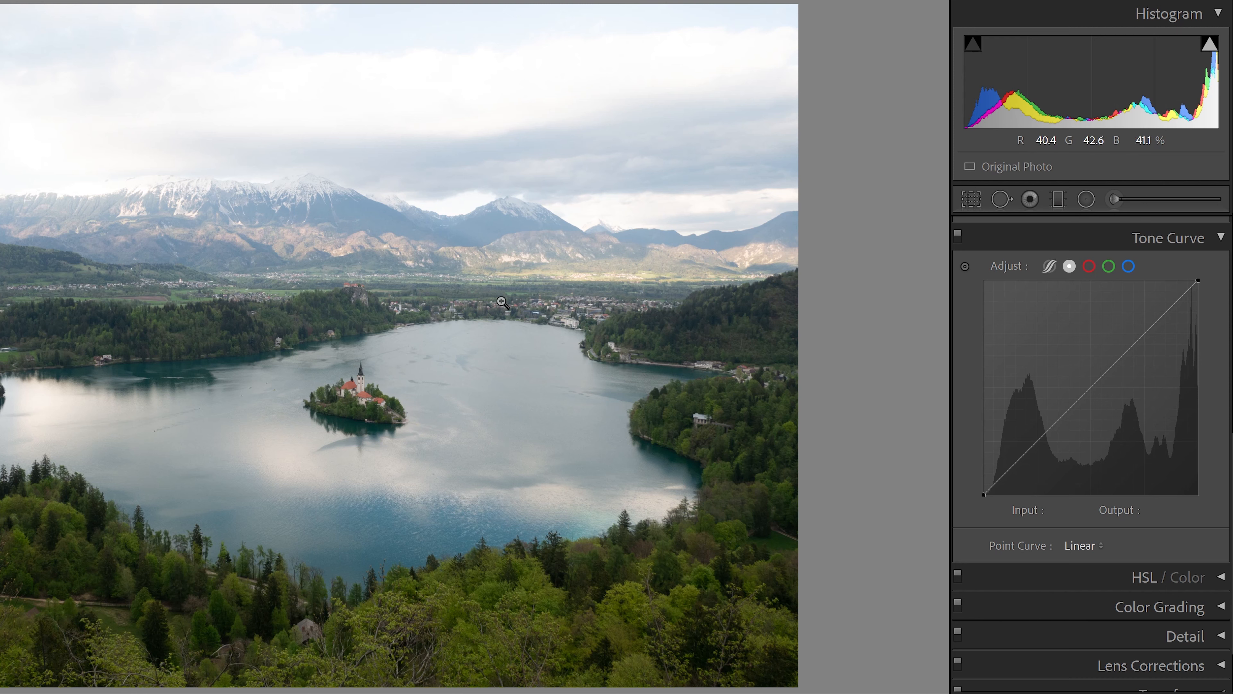
Try raising the red channel curve to 101/150 and lowering it to 149/108, and delete the control point.
click(1091, 267)
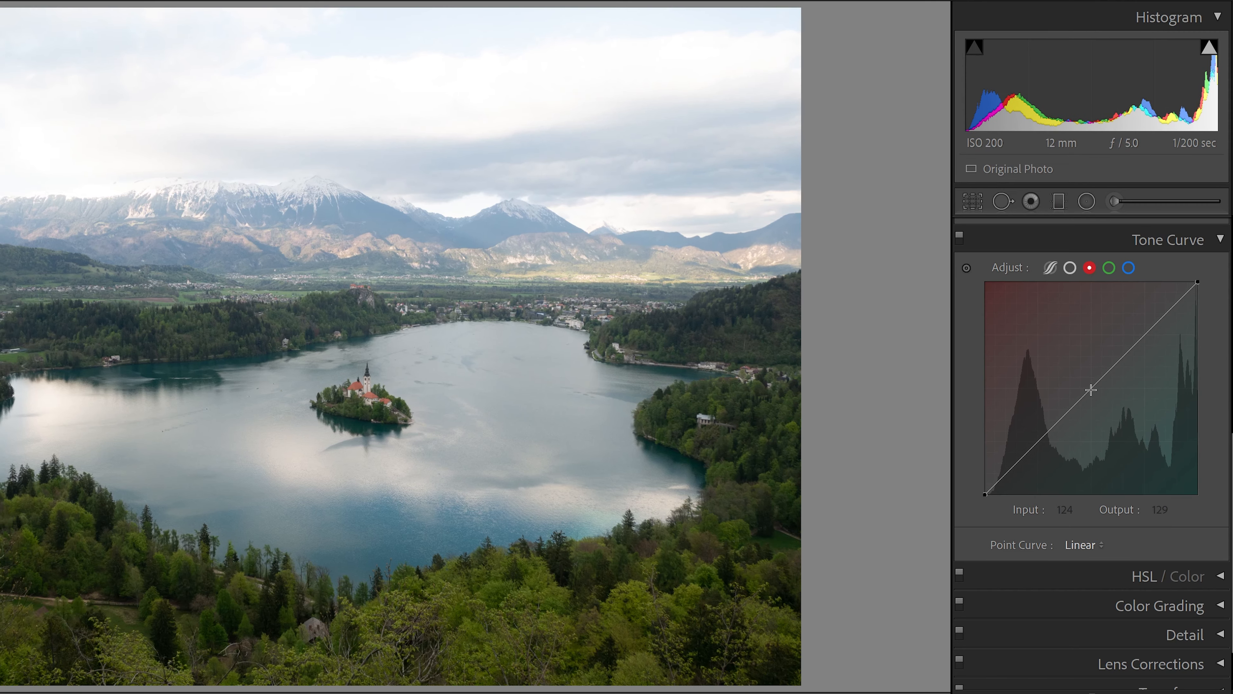
drag(1090, 388, 1072, 376)
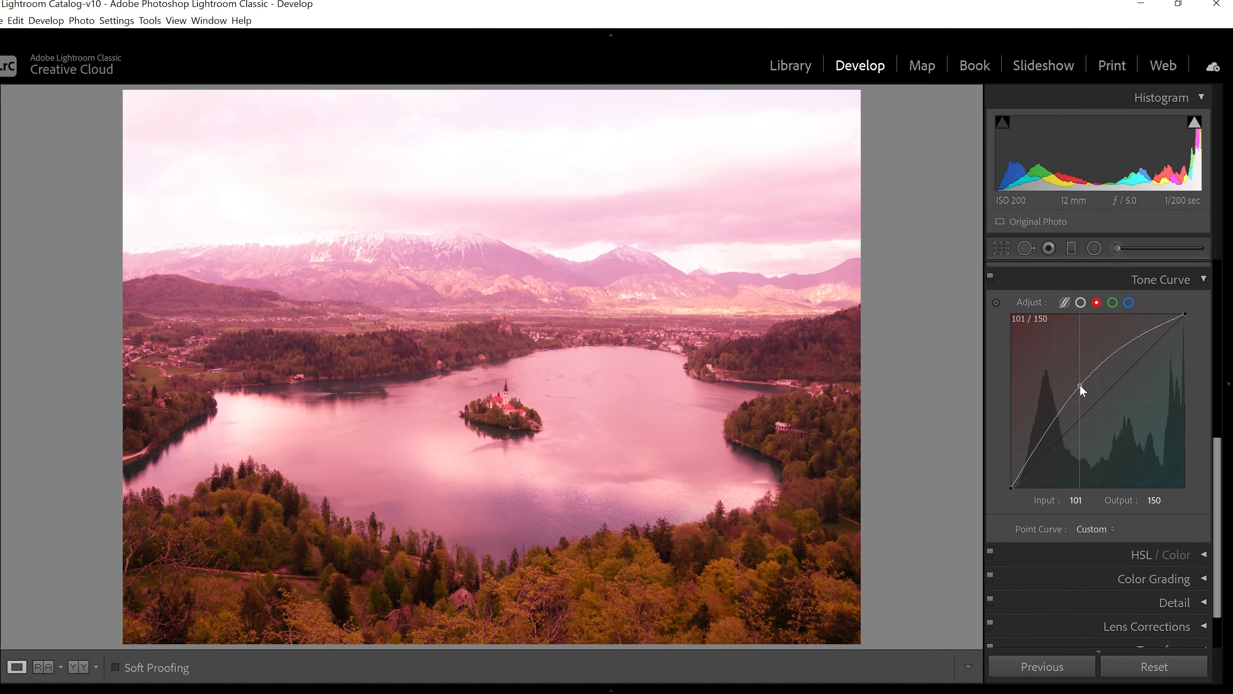
drag(1079, 387, 1111, 413)
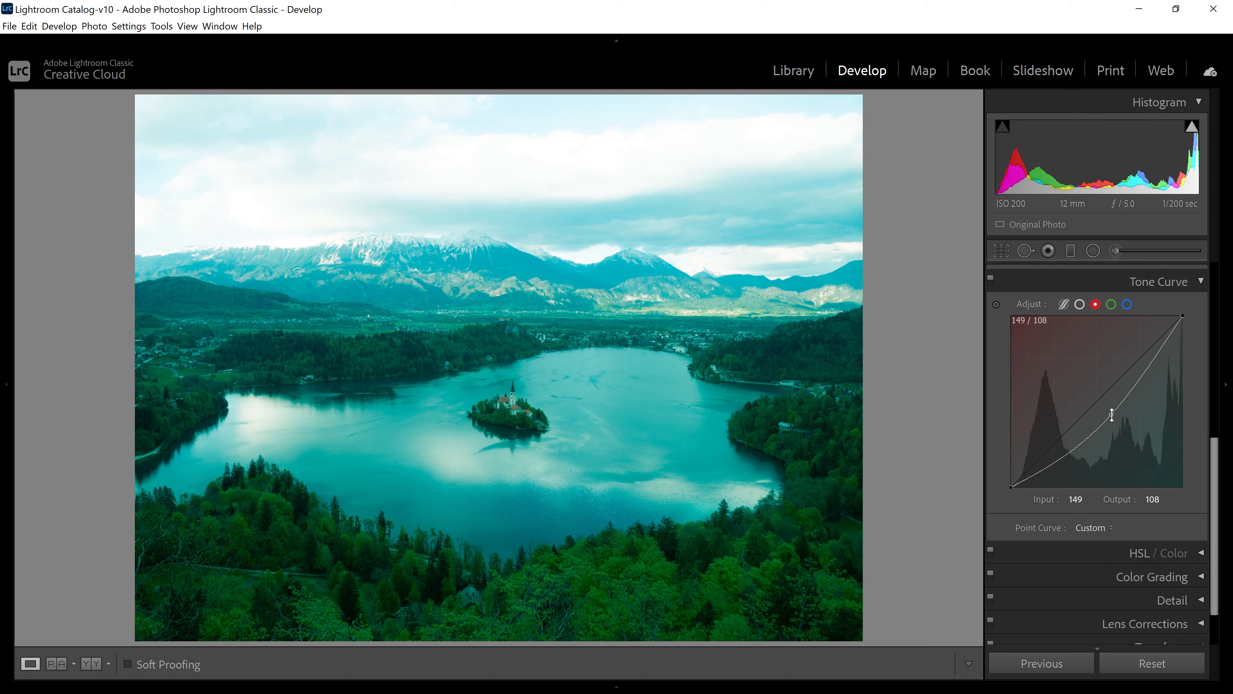
double_click(1112, 415)
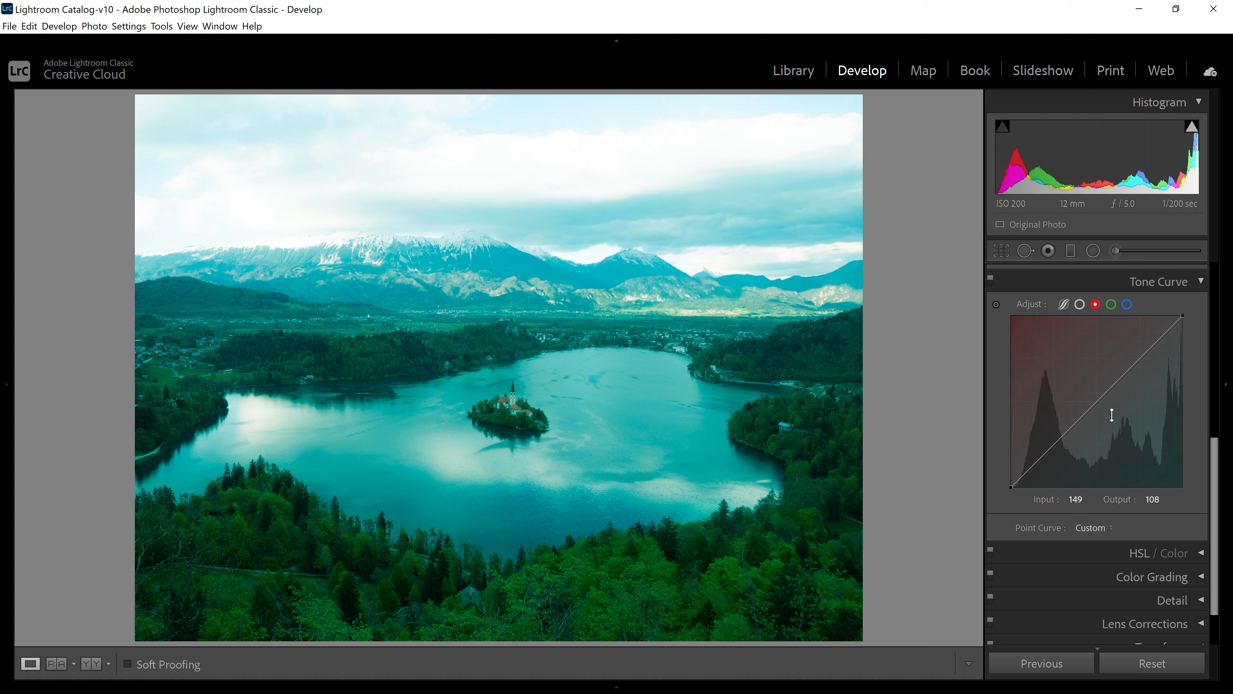
Try lowering the green channel curve's midtones to 156/95 and remove the control point.
click(1111, 304)
drag(1098, 405, 1117, 425)
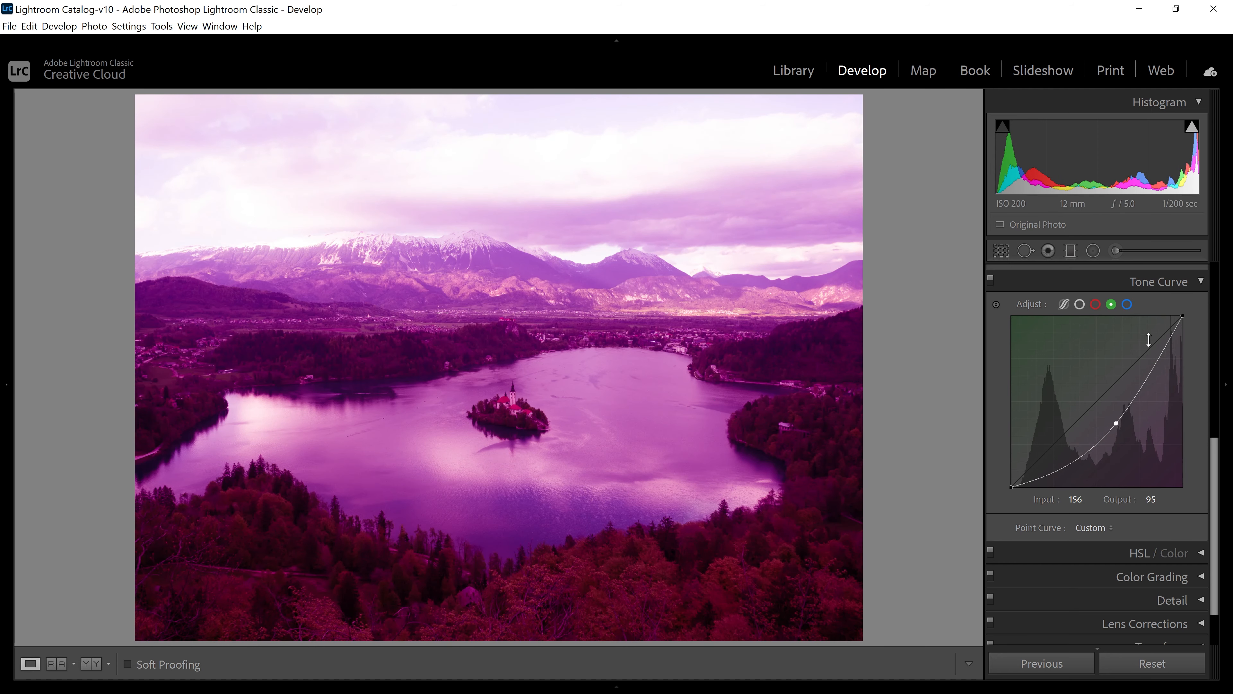
double_click(1116, 423)
Try bending the blue channel curve near its midpoint and remove the control point.
click(1128, 304)
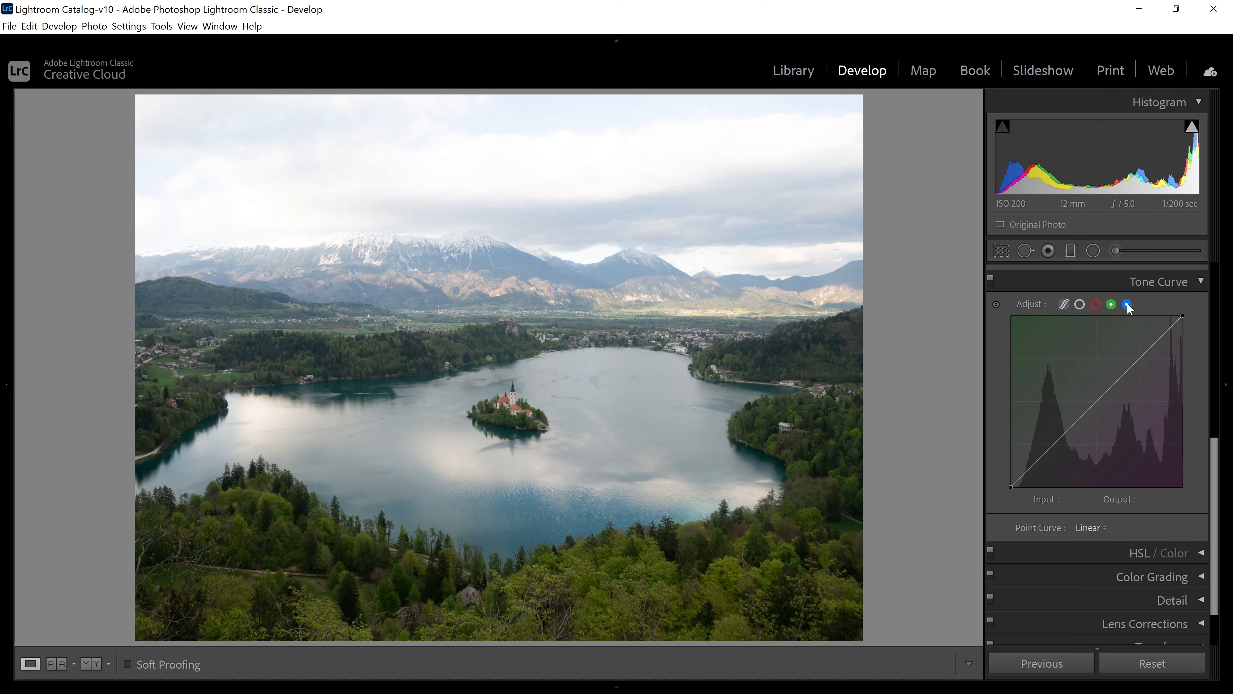
mouse_move(1100, 398)
mouse_down()
mouse_move(1085, 382)
mouse_move(1133, 439)
mouse_move(1101, 395)
mouse_up()
double_click(1102, 397)
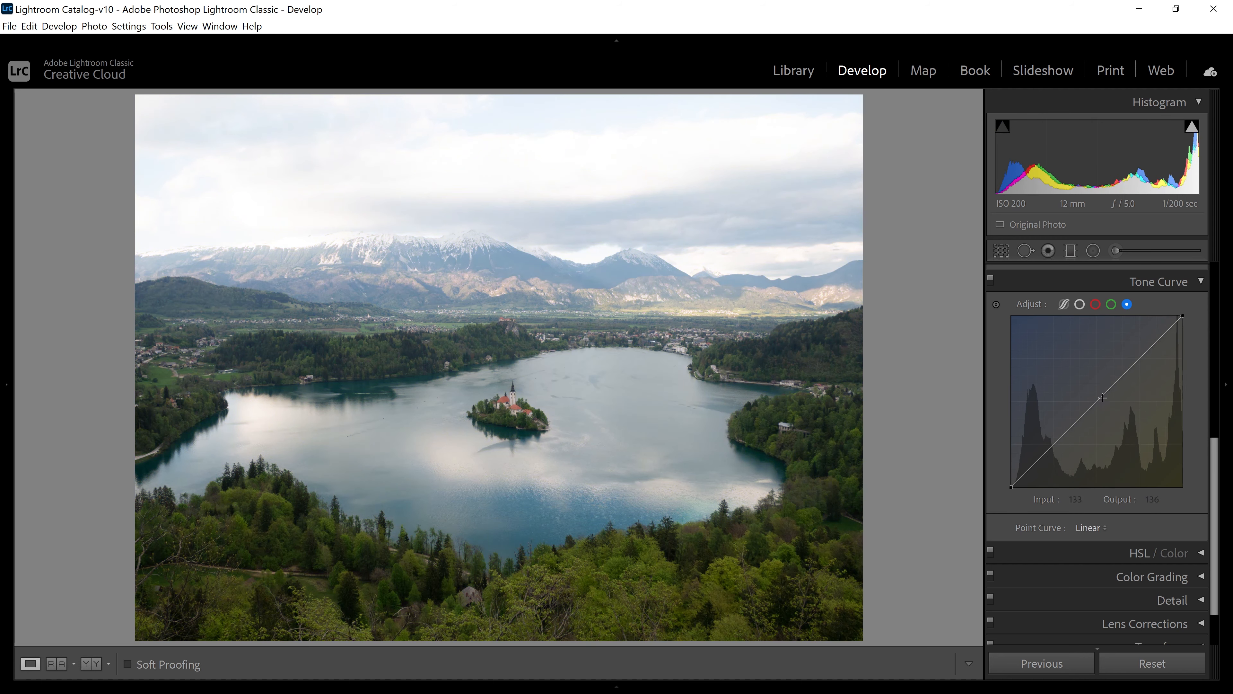
Try control points at 180/185 and 98/107 on the main RGB point curve and reset the channel.
click(1080, 304)
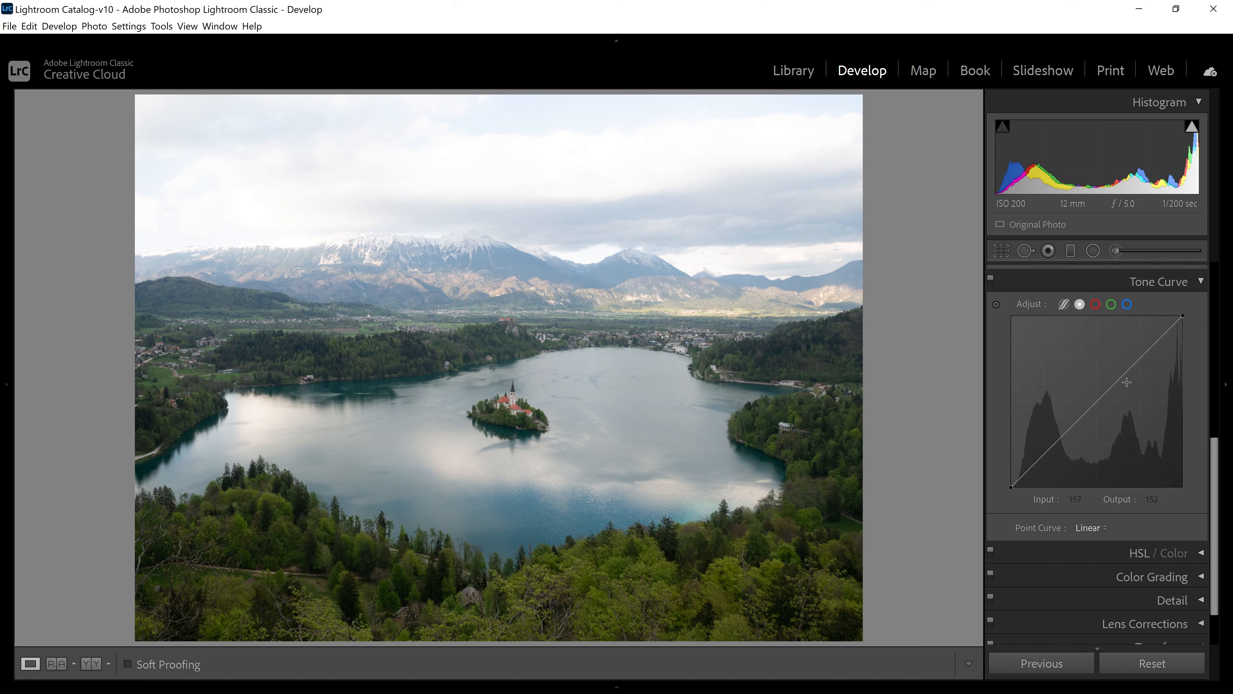
click(1133, 363)
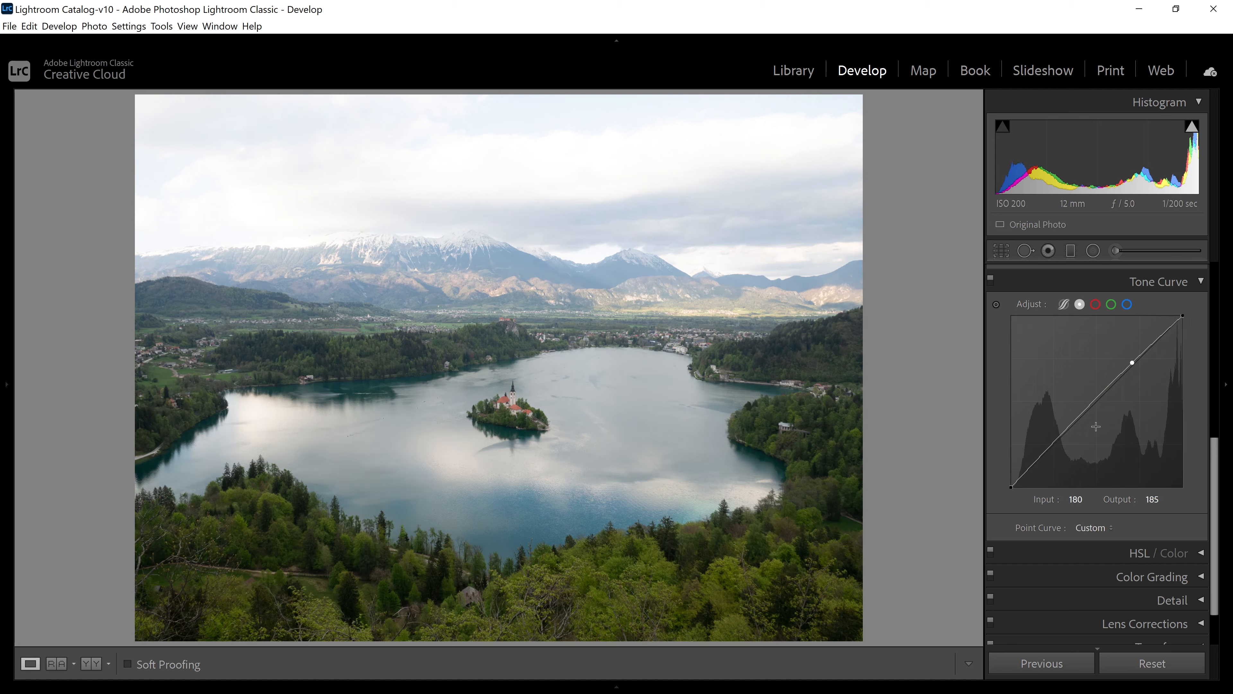
click(1078, 417)
right_click(1133, 362)
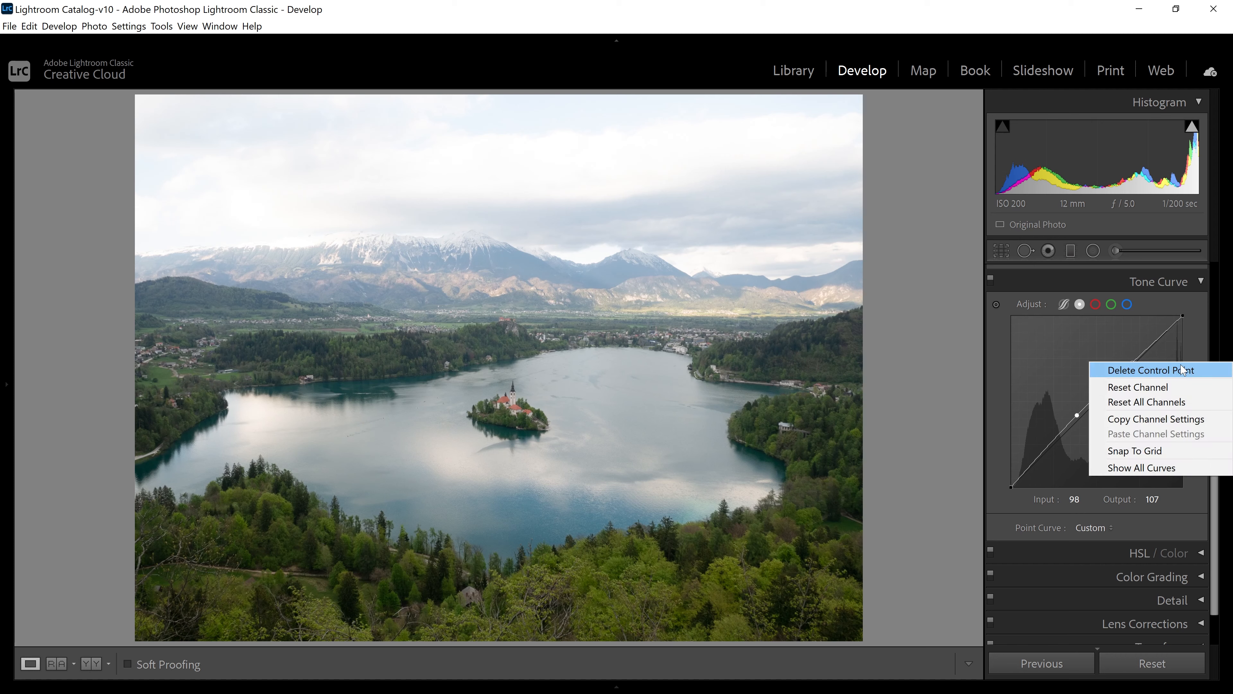
click(1165, 387)
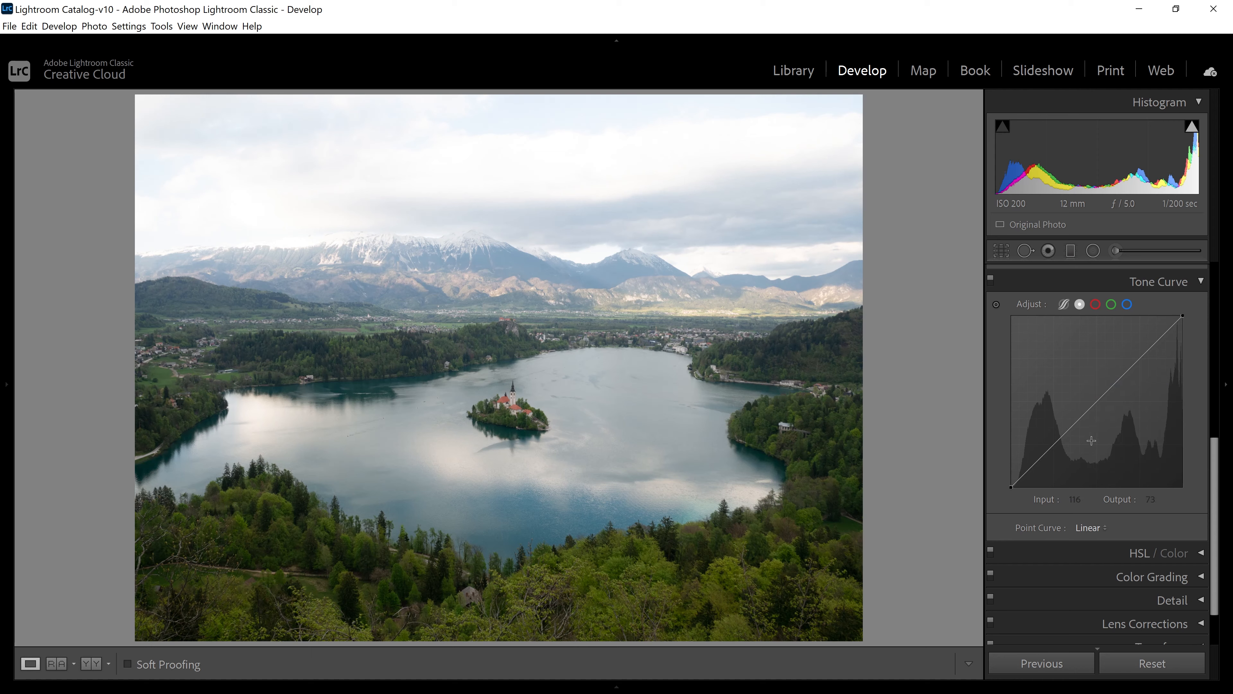
Add shadow, midtone and highlight control points to the RGB curve at 56/61, 129/139 and 208/214.
click(1049, 446)
drag(1100, 397, 1098, 393)
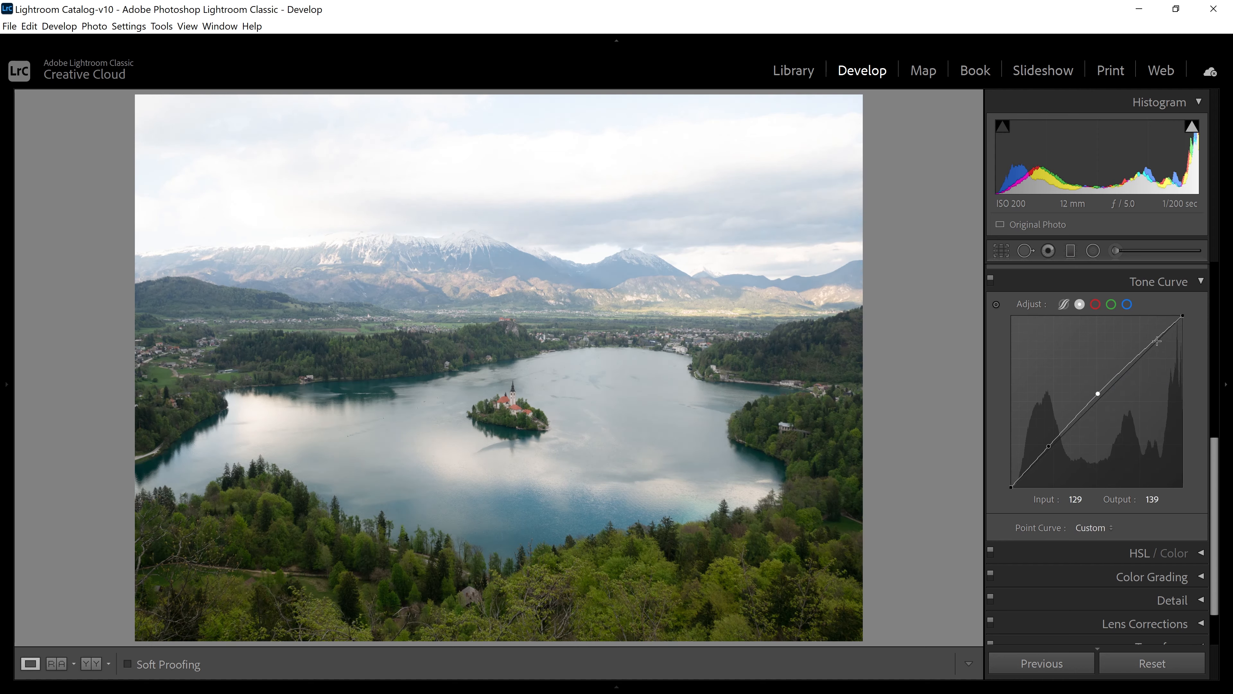
drag(1153, 344, 1151, 341)
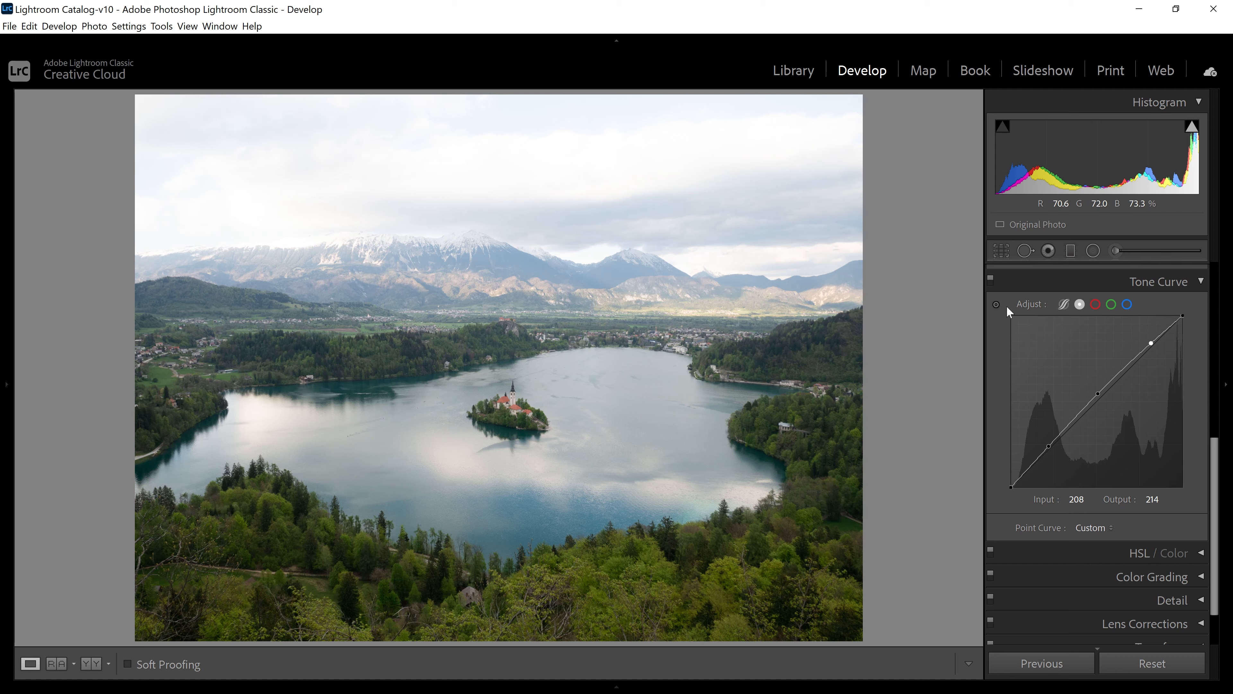
Lower the RGB curve's shadow point to 62/53 and move its midtone point to 134/134.
drag(1213, 459, 1229, 323)
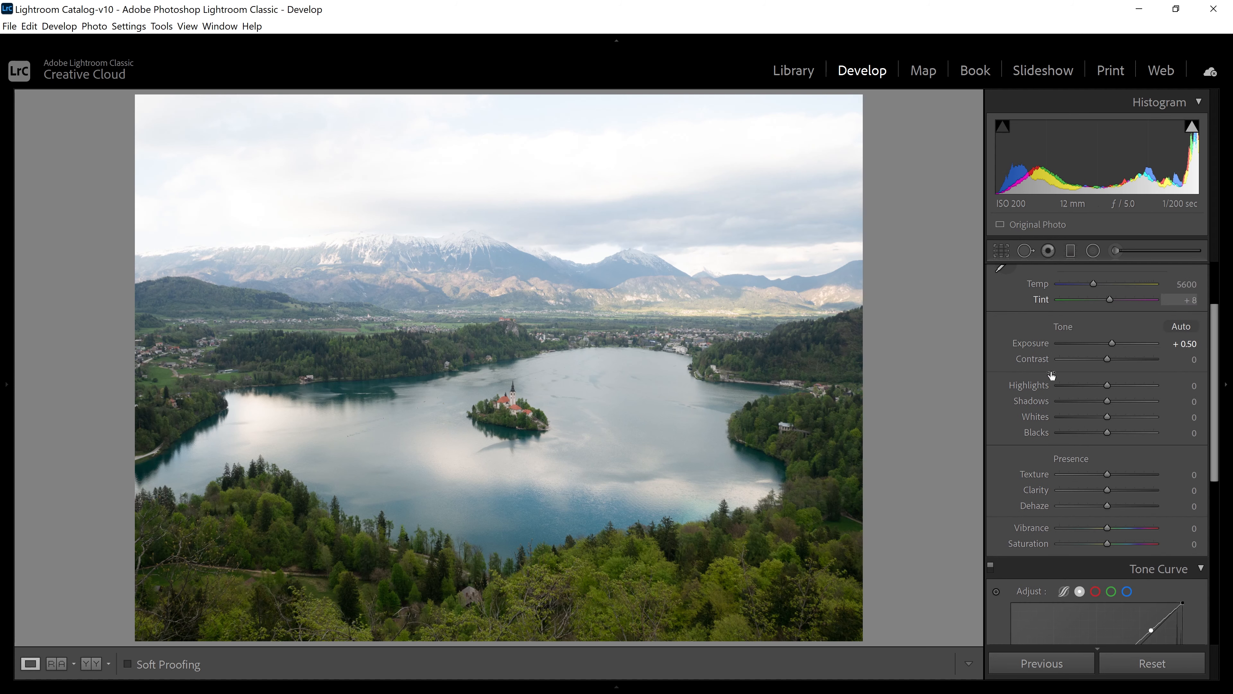
drag(1216, 406, 1218, 510)
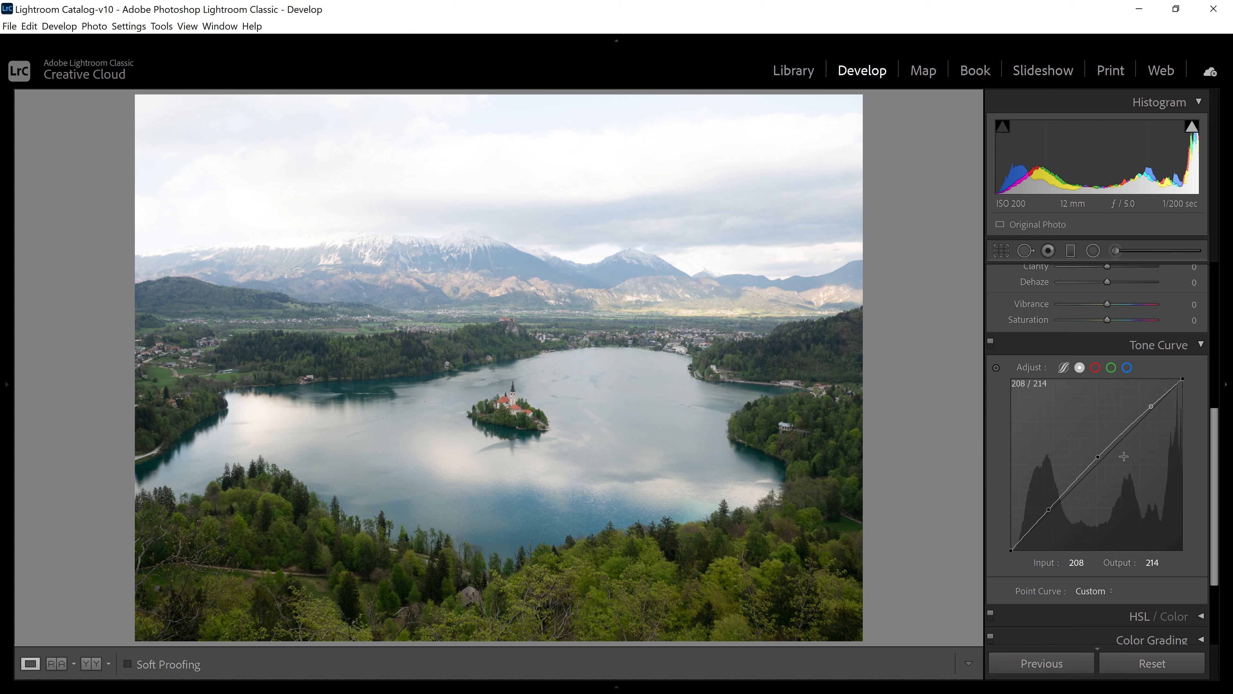
drag(1217, 459, 1216, 474)
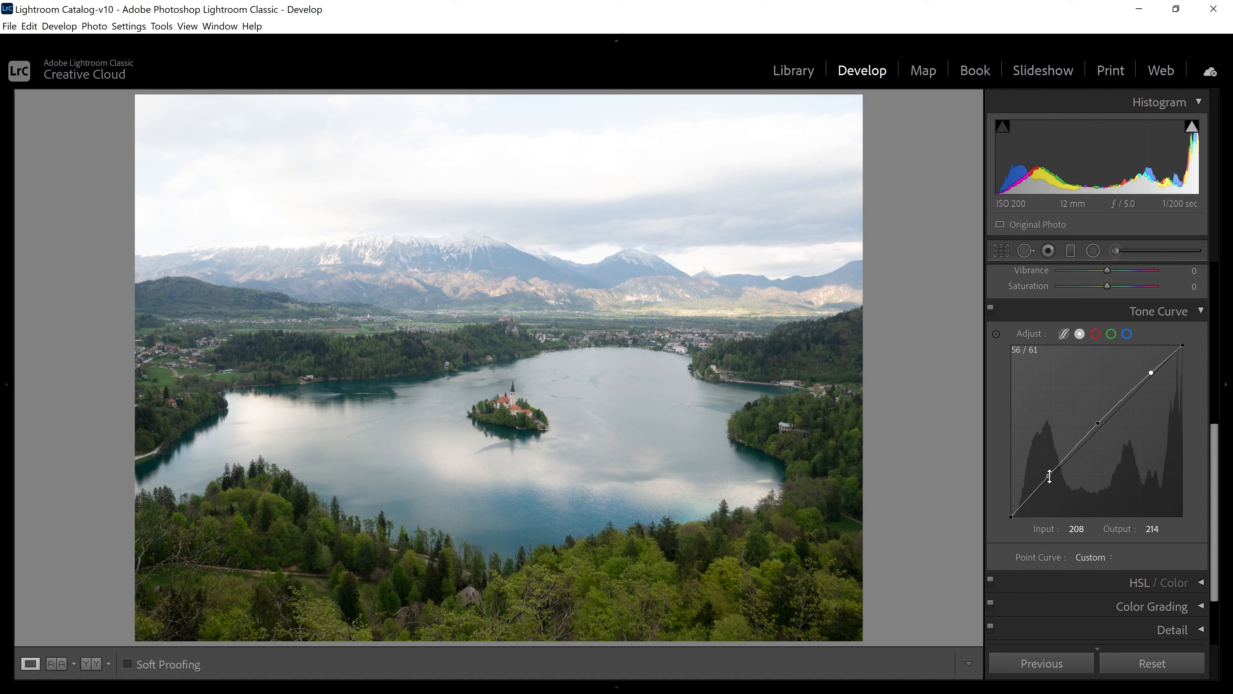
drag(1049, 475, 1052, 480)
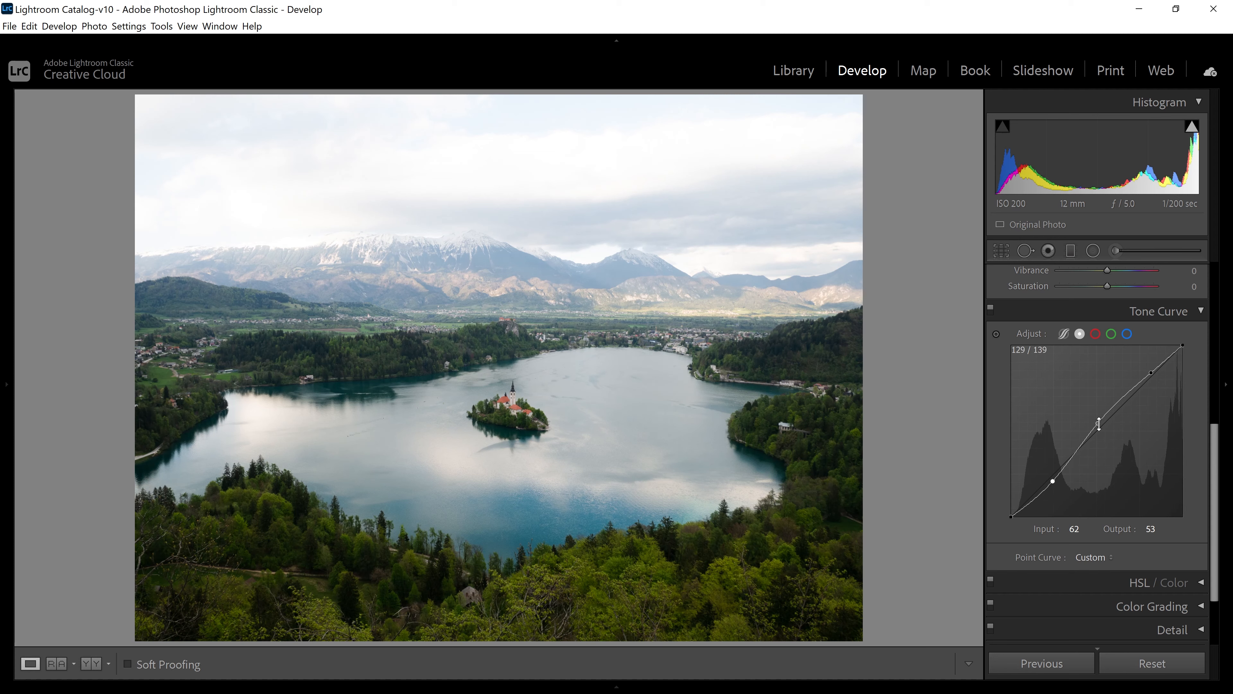
drag(1098, 423, 1101, 426)
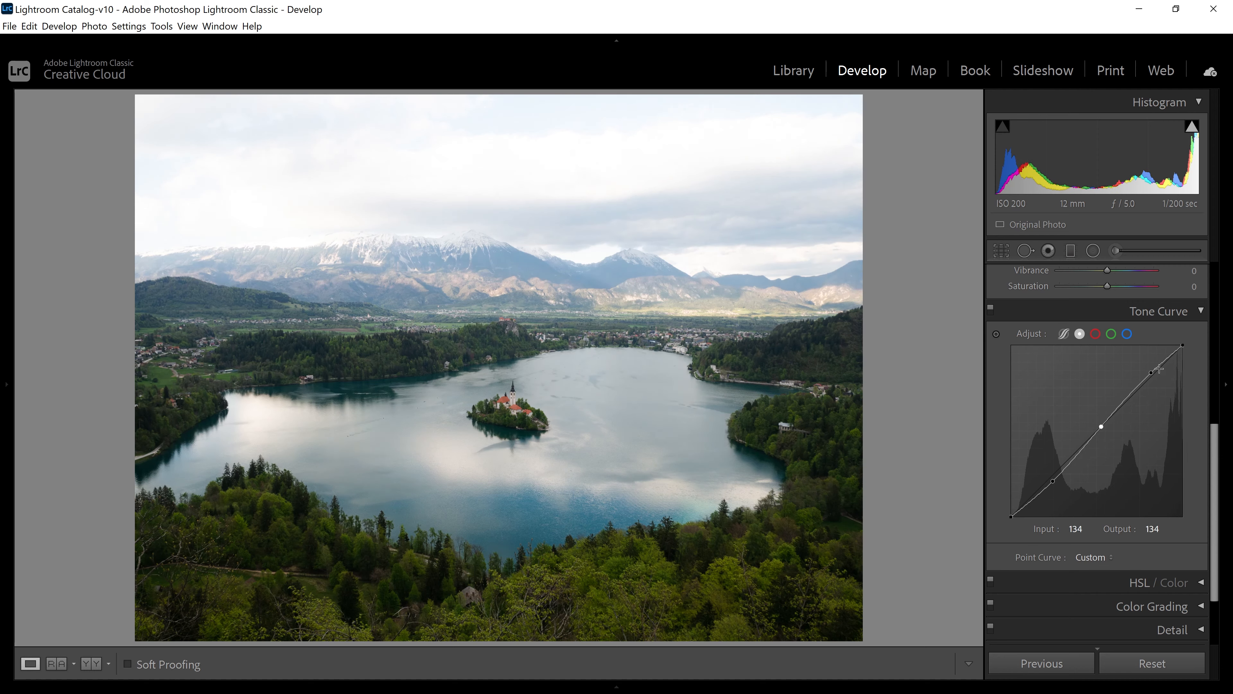
Brighten the highlights by moving the RGB curve's highlight point to about 193/214.
drag(1151, 374, 1150, 373)
key(ctrl+z)
drag(1151, 373, 1141, 372)
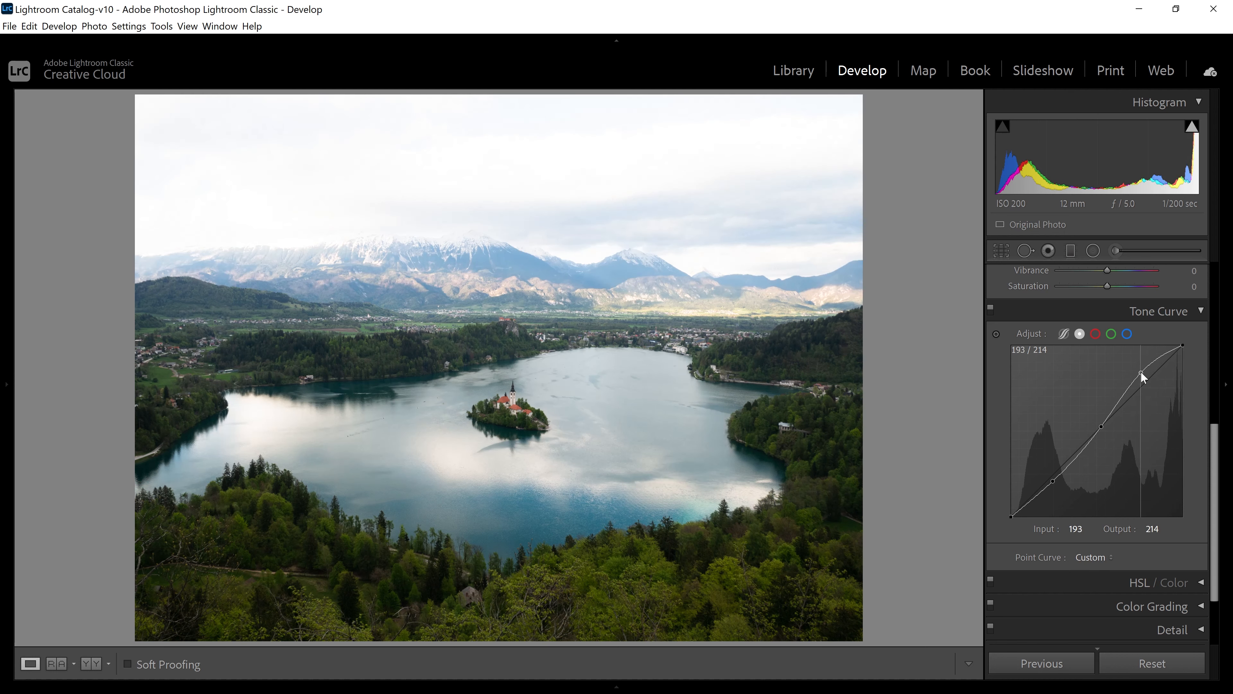
Refine the RGB S-curve with the shadow point at 72/55, a new deep-shadow point at 33/17 and the midtone point at 128/135.
drag(1053, 481, 1059, 479)
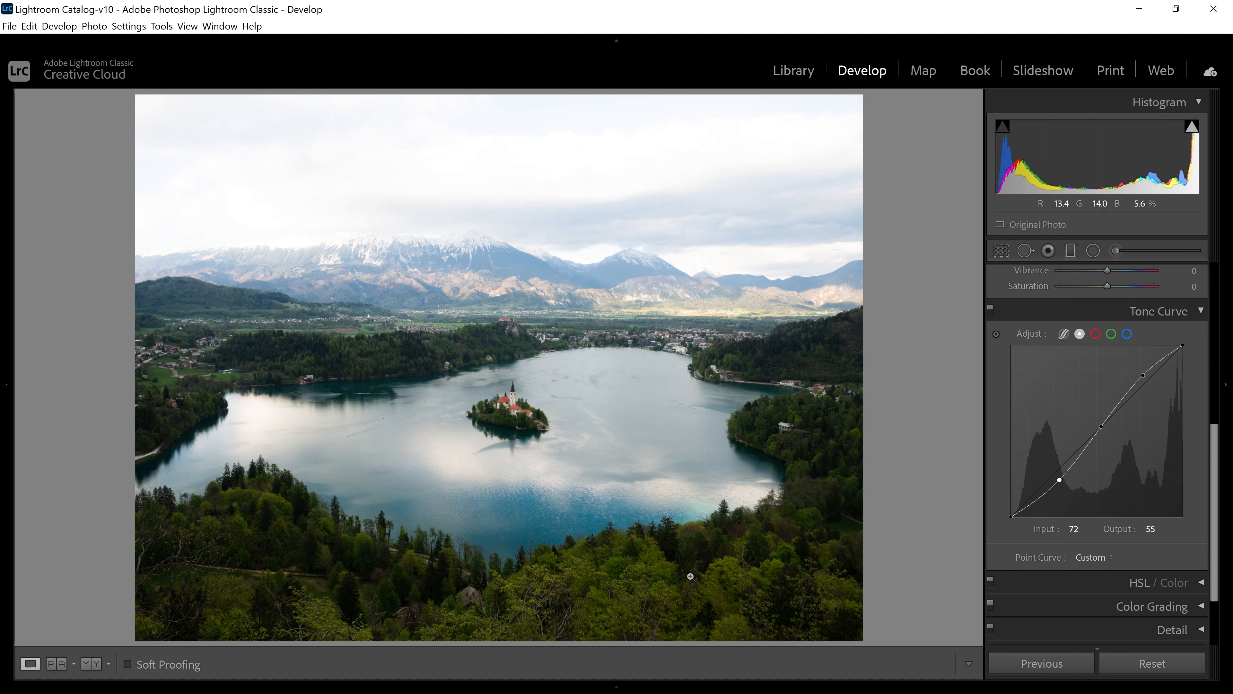
drag(1032, 505, 1034, 509)
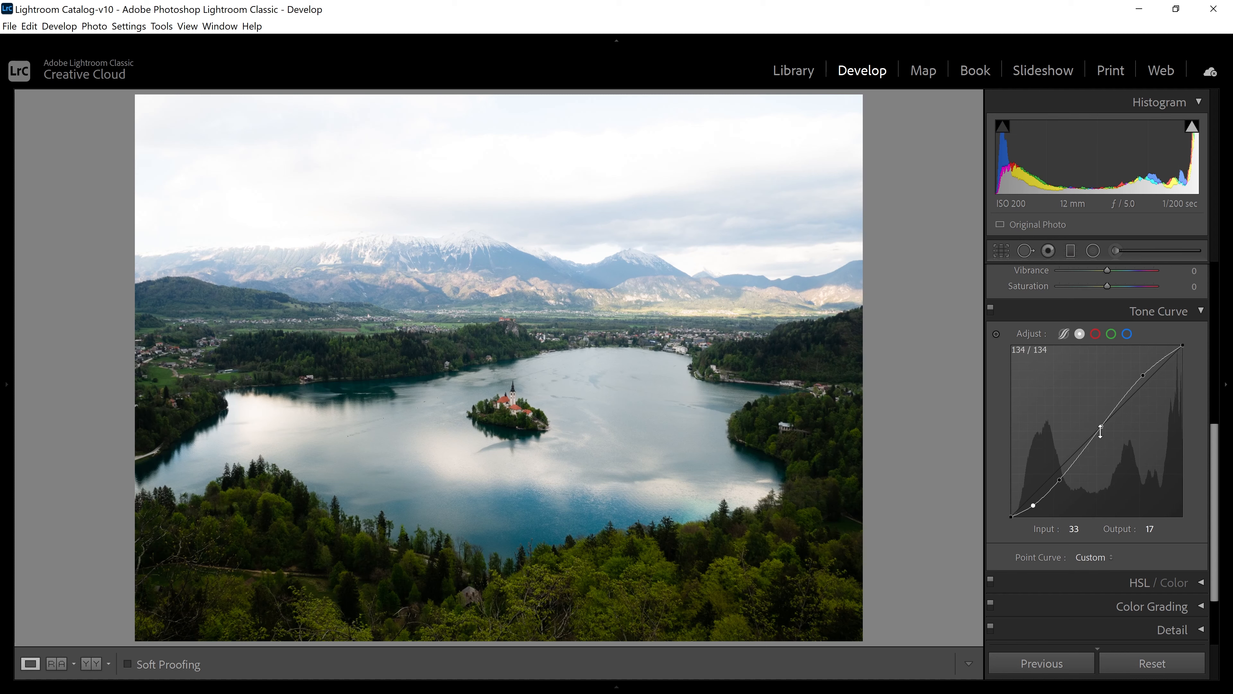
drag(1100, 427, 1096, 425)
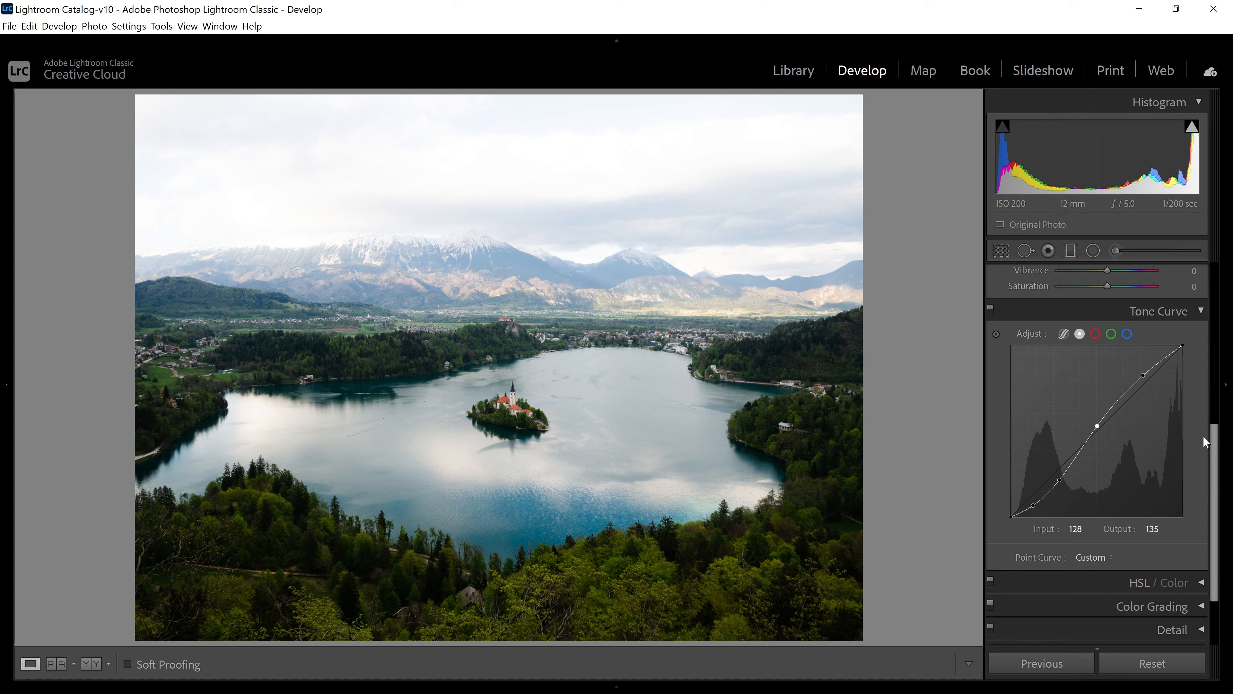
Compare the photo with the tone curve adjustments switched off and back on.
click(990, 309)
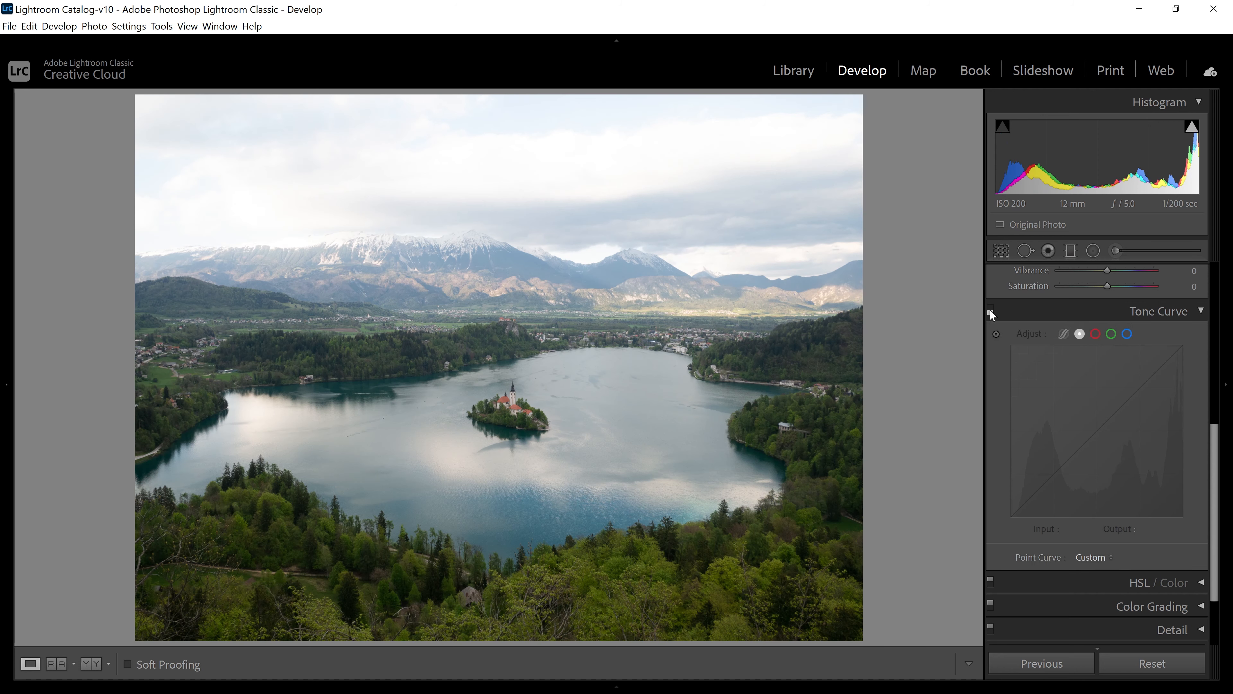
click(991, 310)
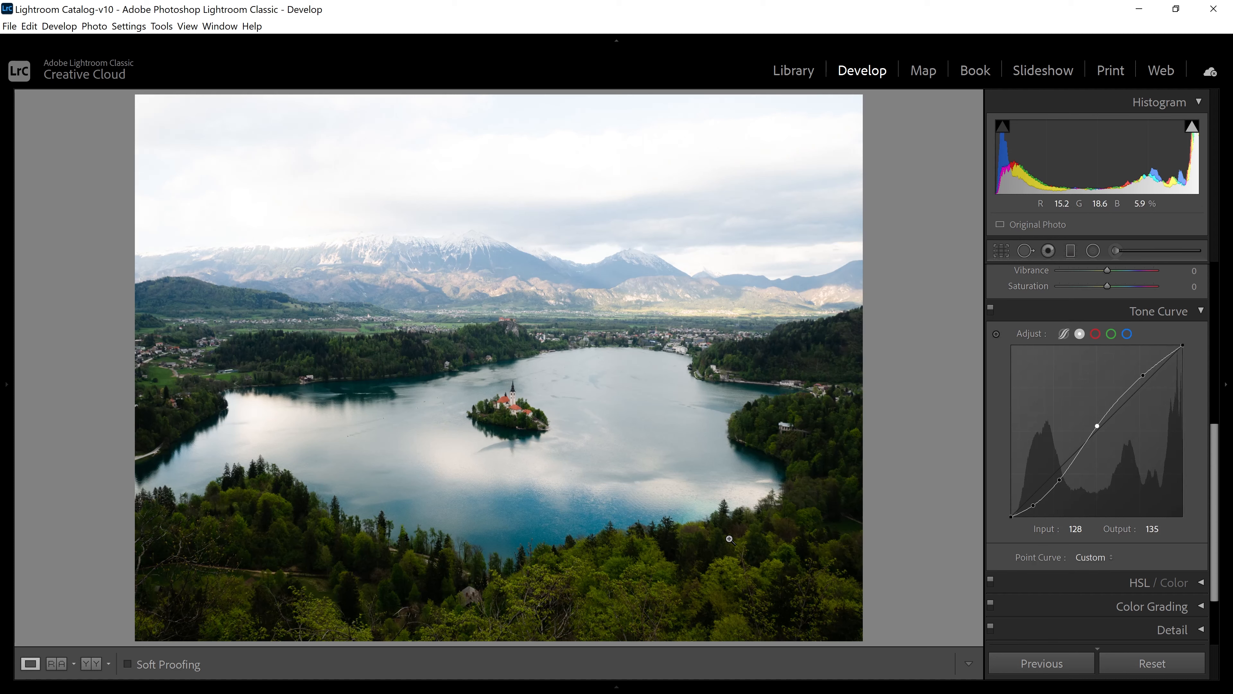
Try lowering the blue channel curve's midtones to 145/107 with a single control point and undo the change.
click(1096, 334)
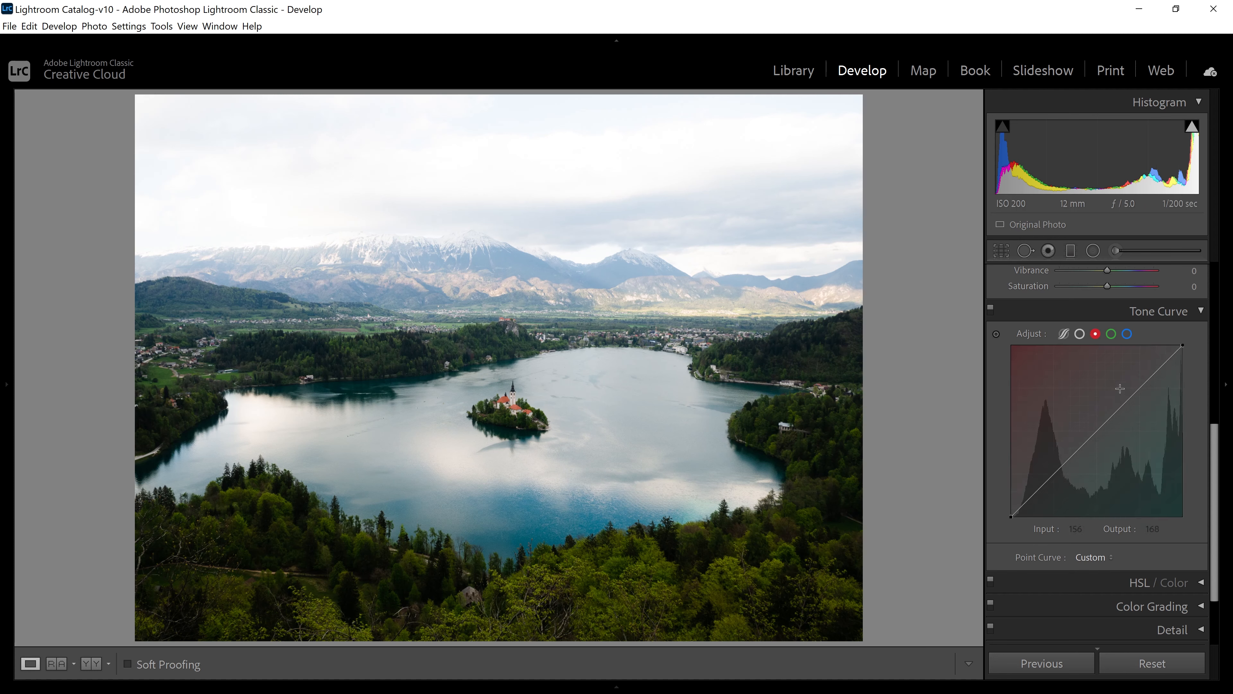
click(1127, 335)
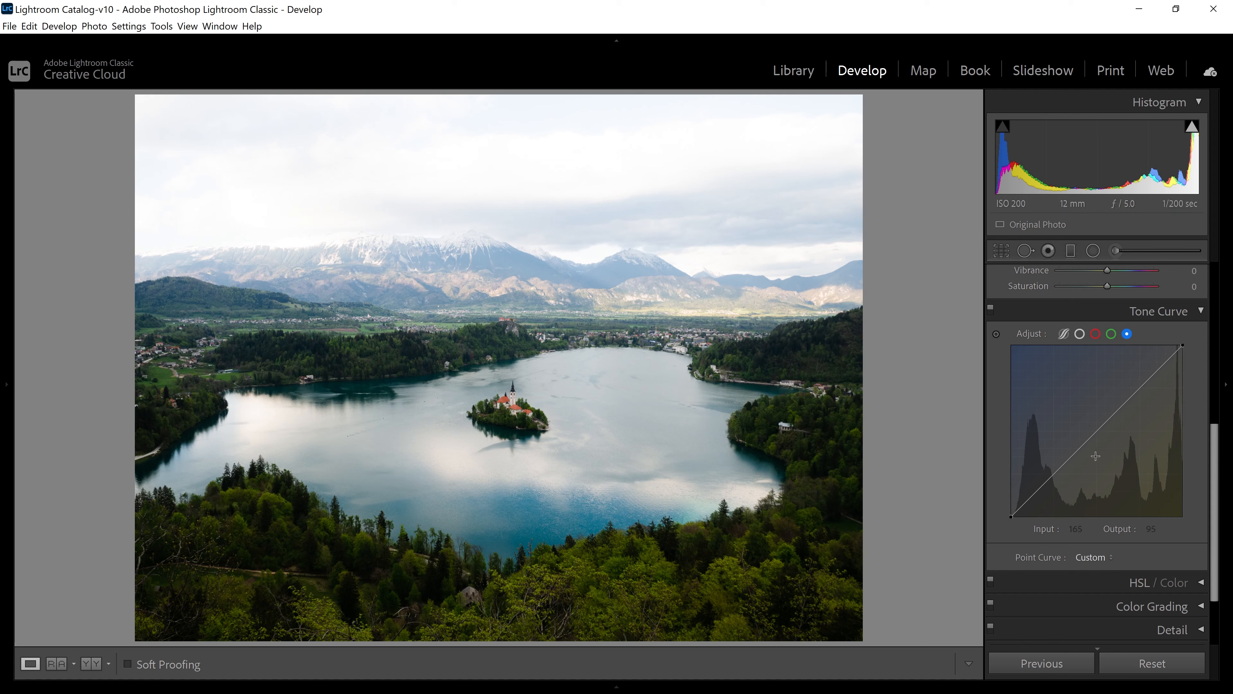
drag(1096, 432, 1109, 445)
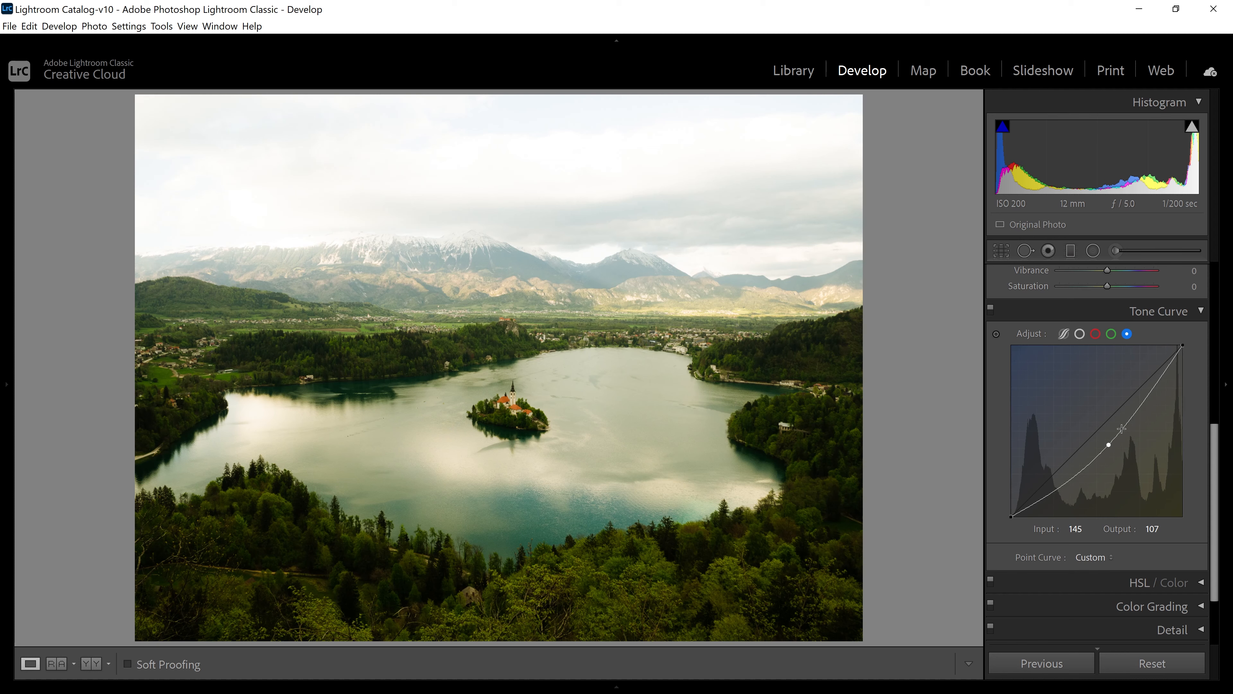
key(ctrl+z)
Anchor the blue channel curve in the highlights and at 45/48 in the shadows, and lower its midtone point to 131/108.
click(1139, 386)
click(1087, 436)
click(1041, 484)
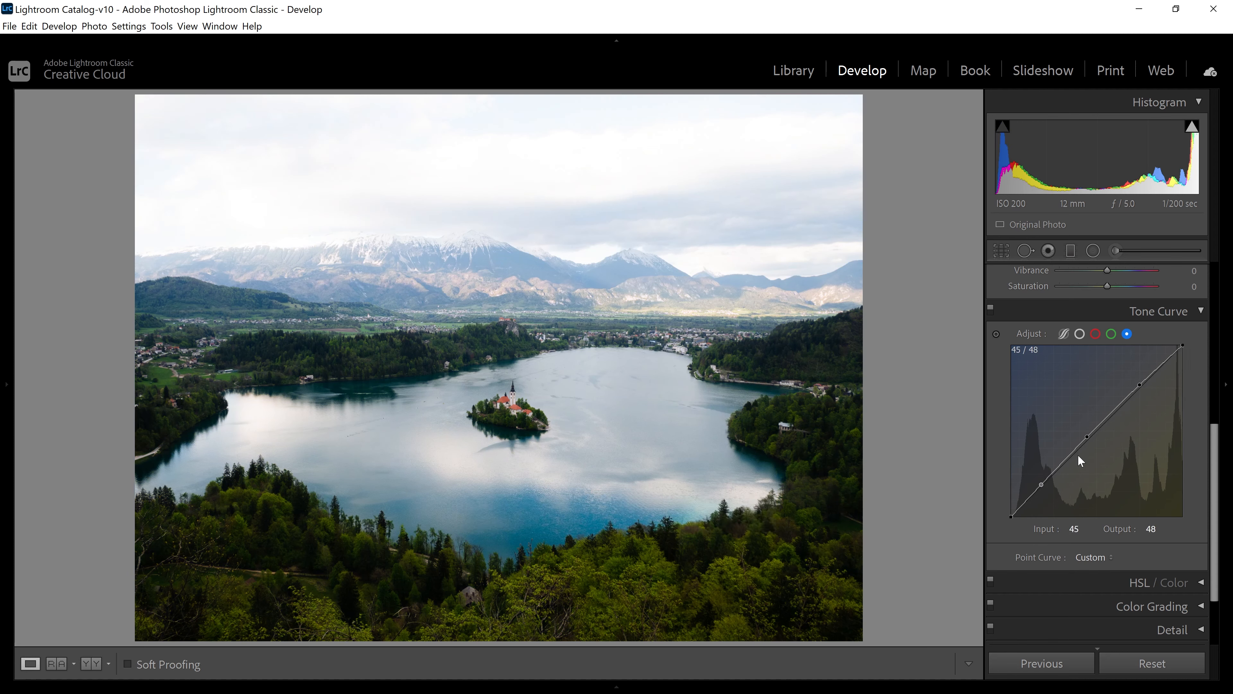
drag(1088, 436, 1098, 445)
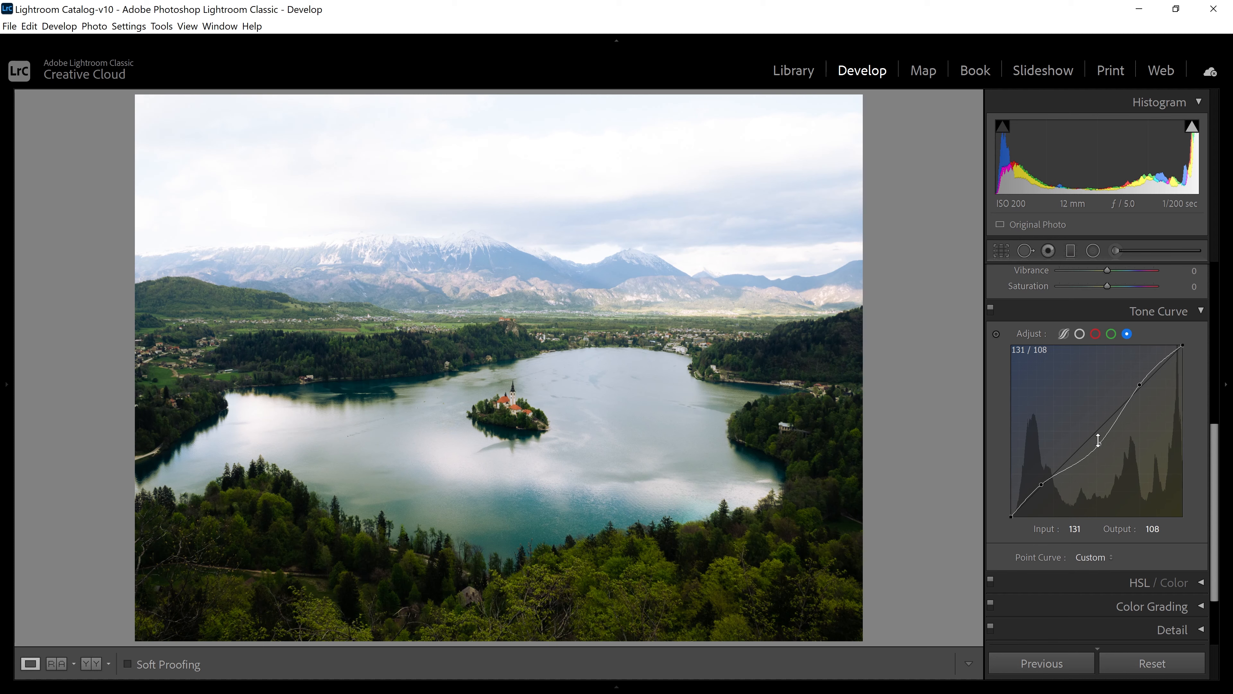
Add control points to the green channel curve at 202/205 in the highlights, in the midtones, and at 50/55 in the shadows.
click(1112, 334)
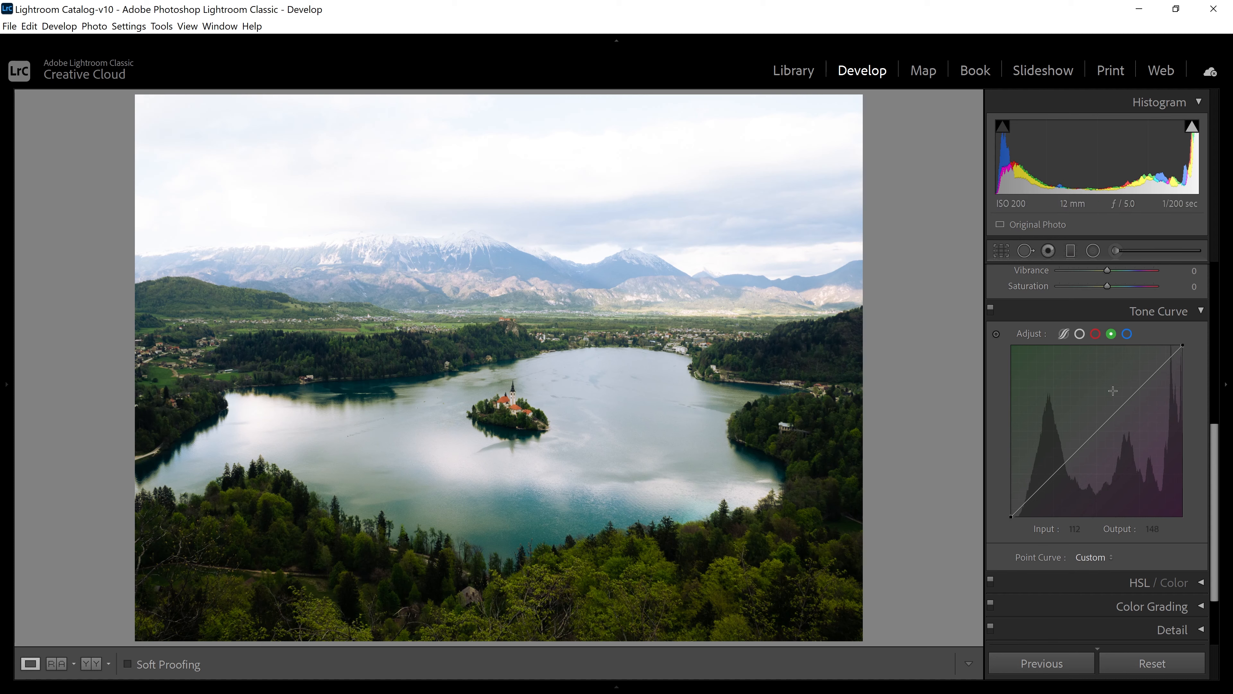
click(1149, 379)
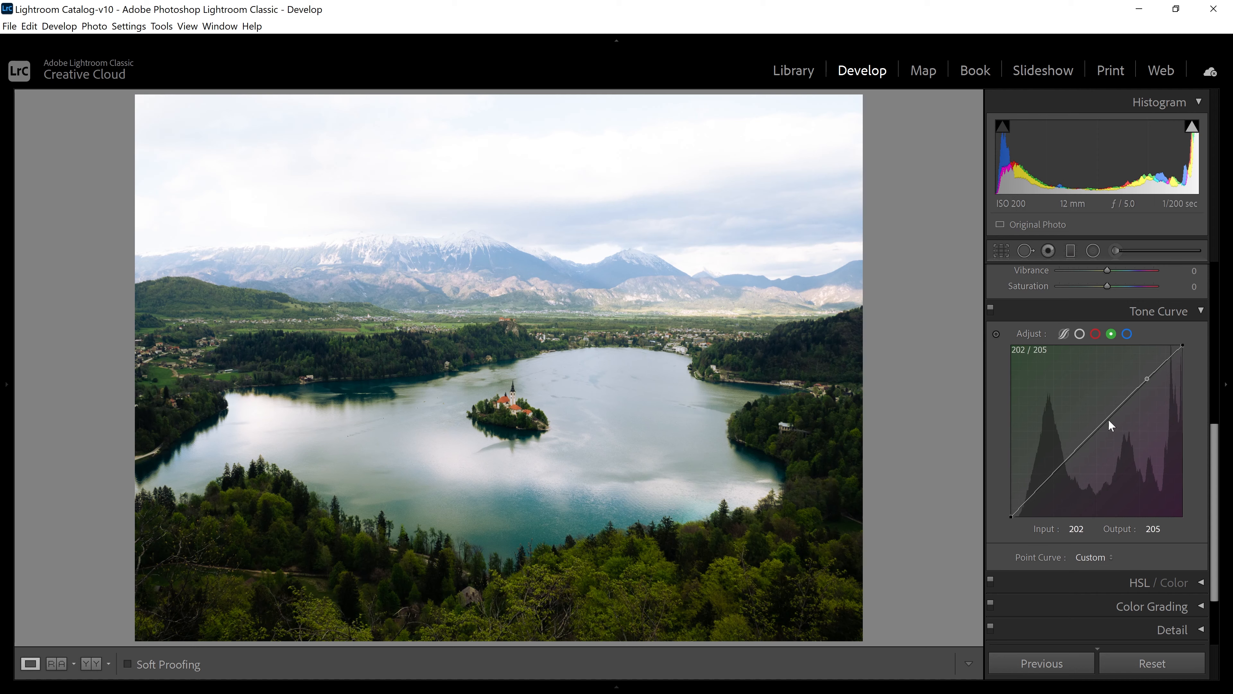
click(1078, 451)
click(1045, 480)
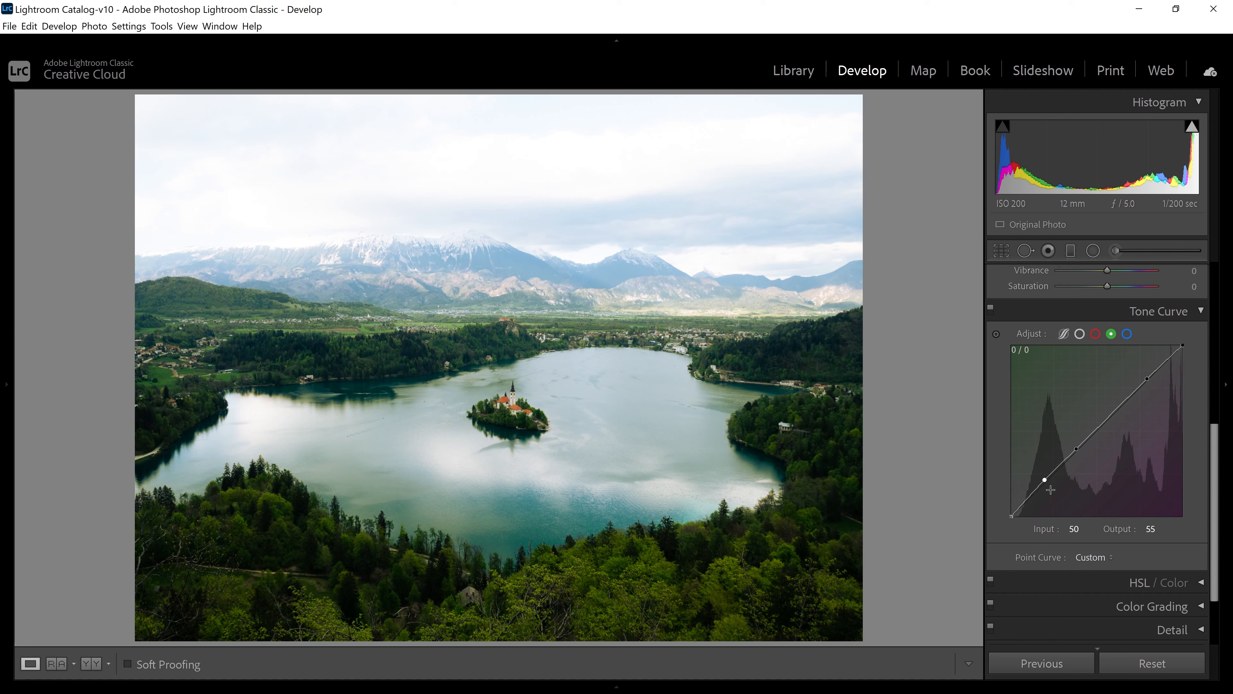
Try raising the green channel curve's shadow point, reset the green channel, and return to the RGB curve.
drag(1045, 479, 1045, 476)
right_click(1076, 448)
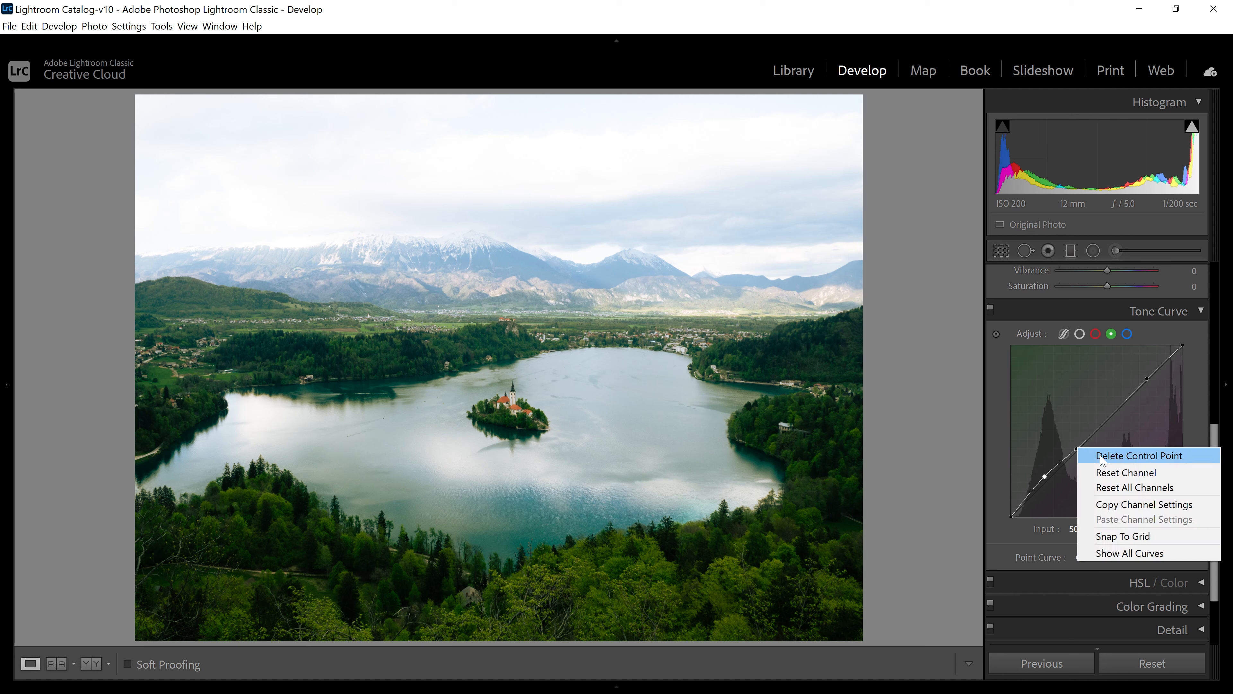
click(1114, 473)
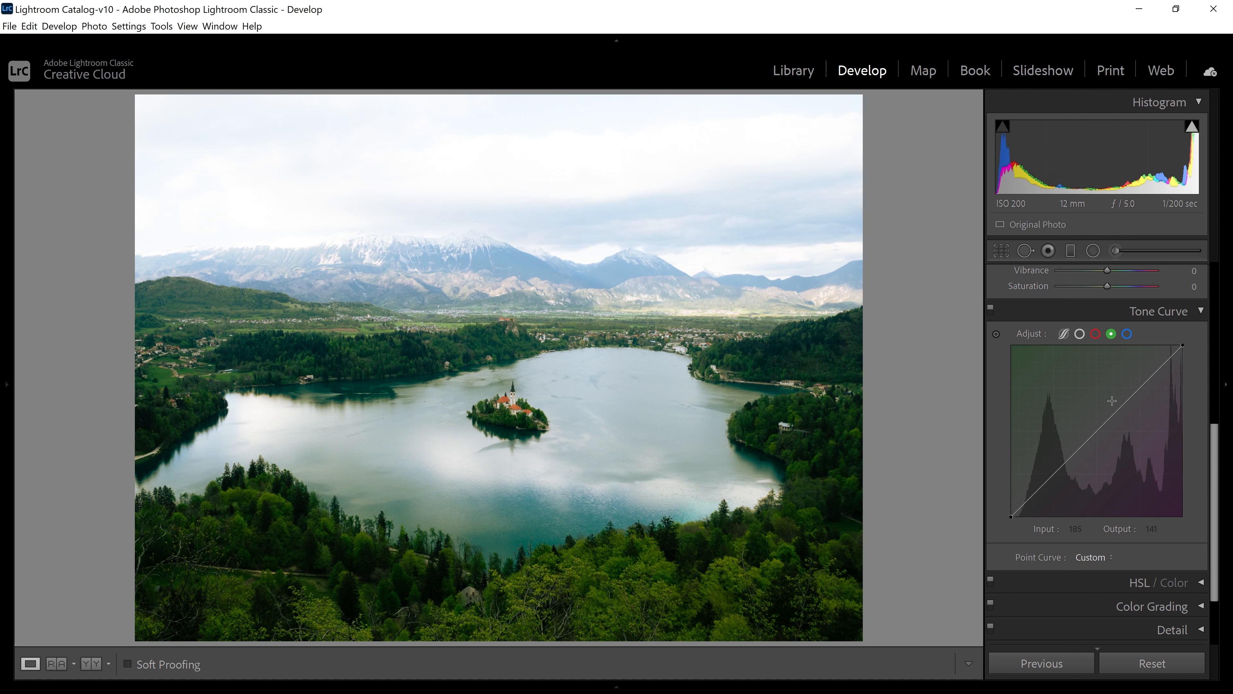
click(1127, 334)
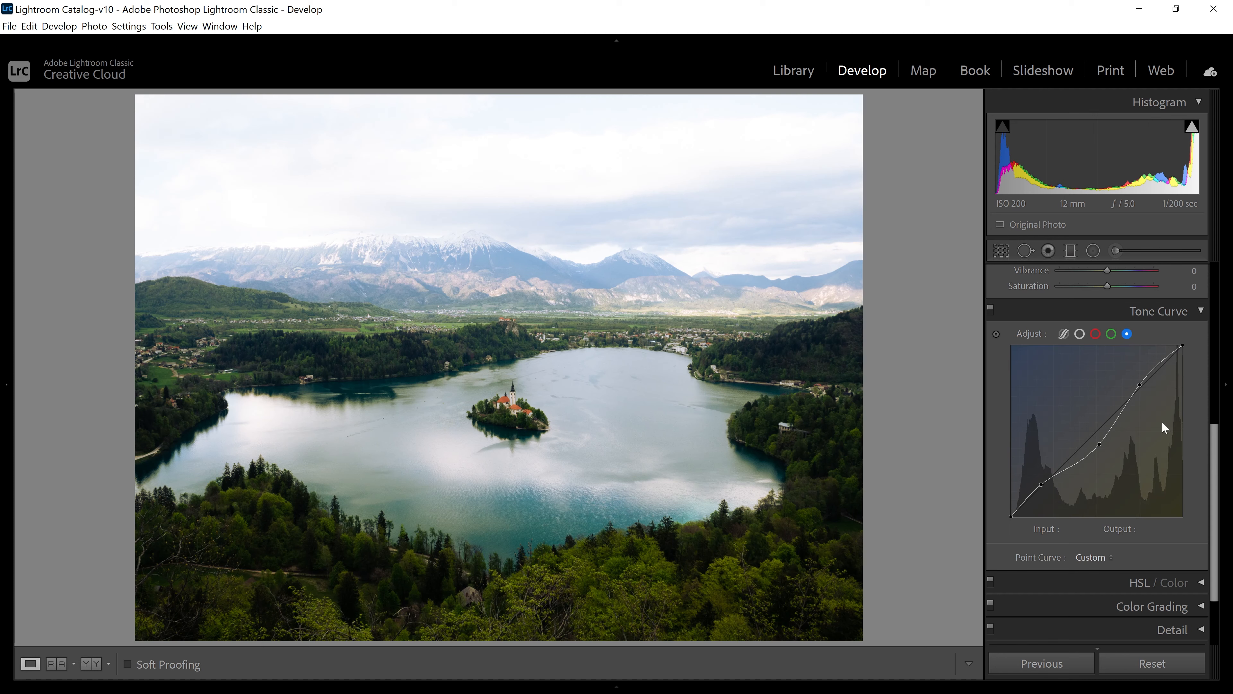
click(1080, 333)
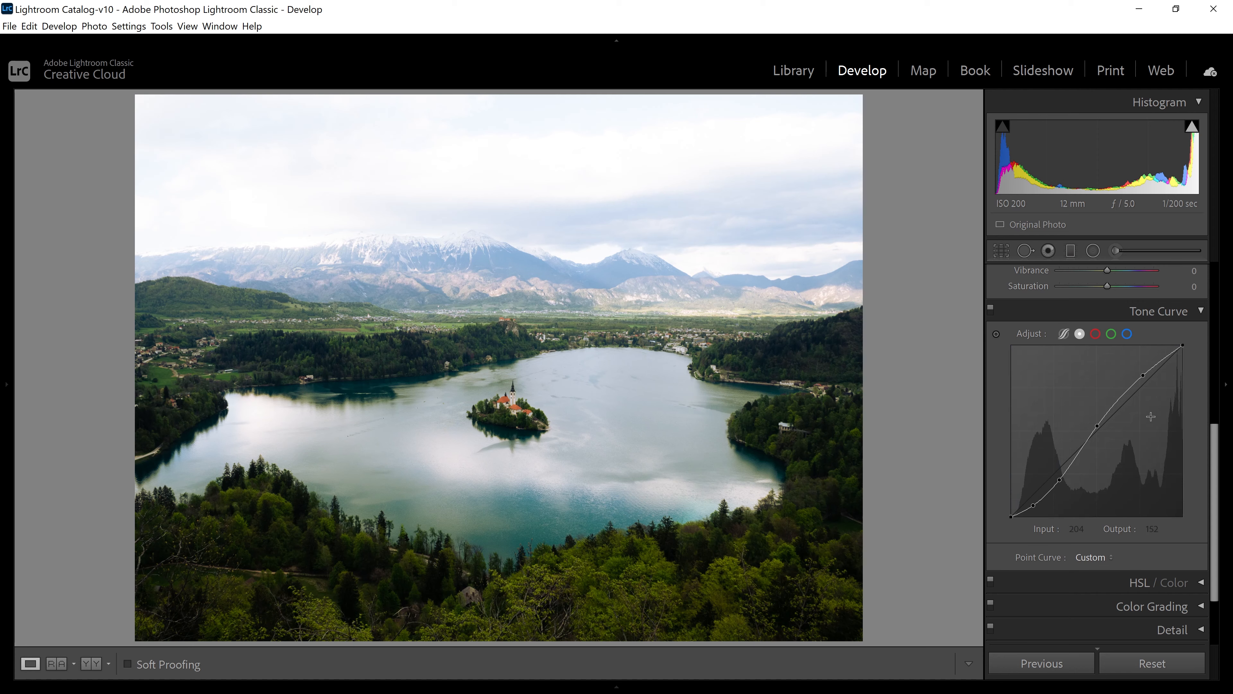
Add a graduated filter over the sky and mountains, with its transition band across the far shore of the lake.
drag(1217, 439, 1217, 292)
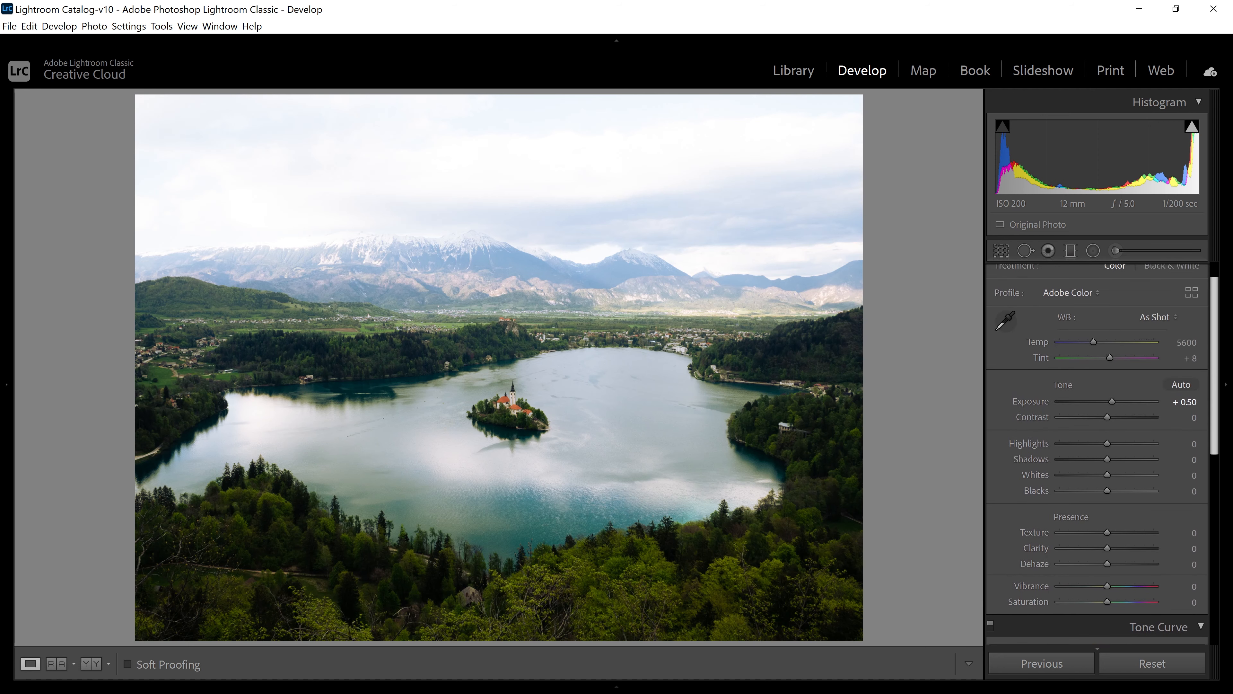
scroll(1198, 287, up, 1)
click(1074, 249)
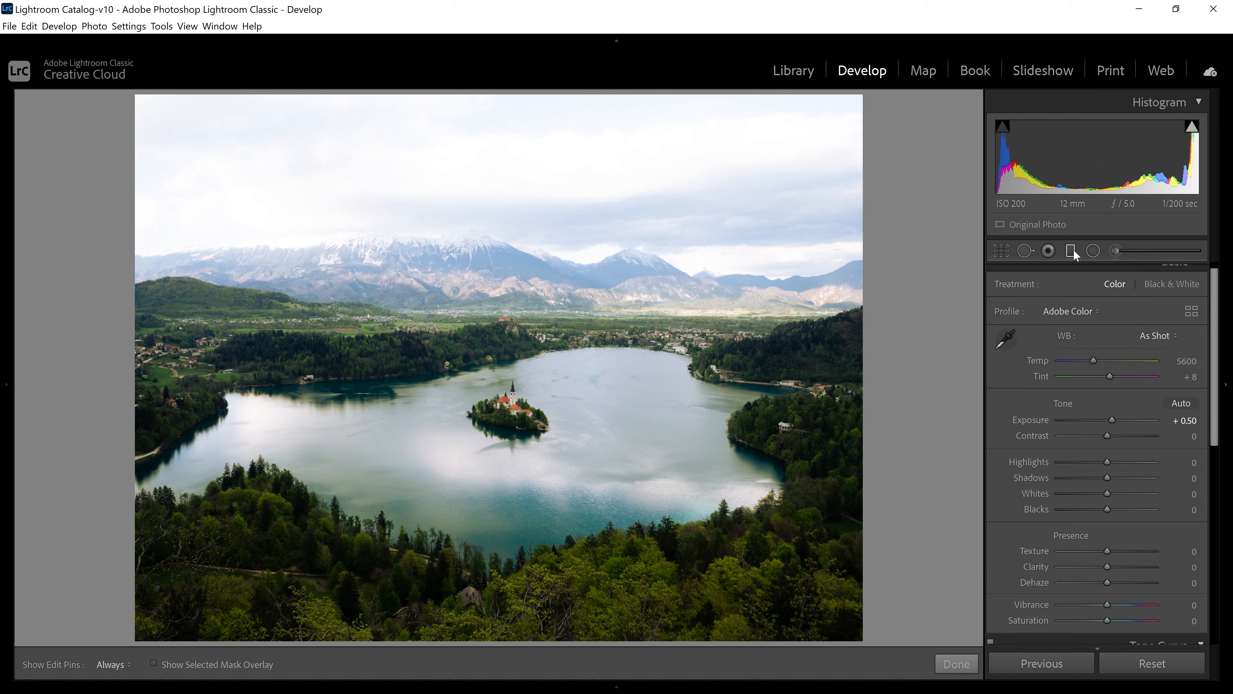
drag(285, 309, 284, 373)
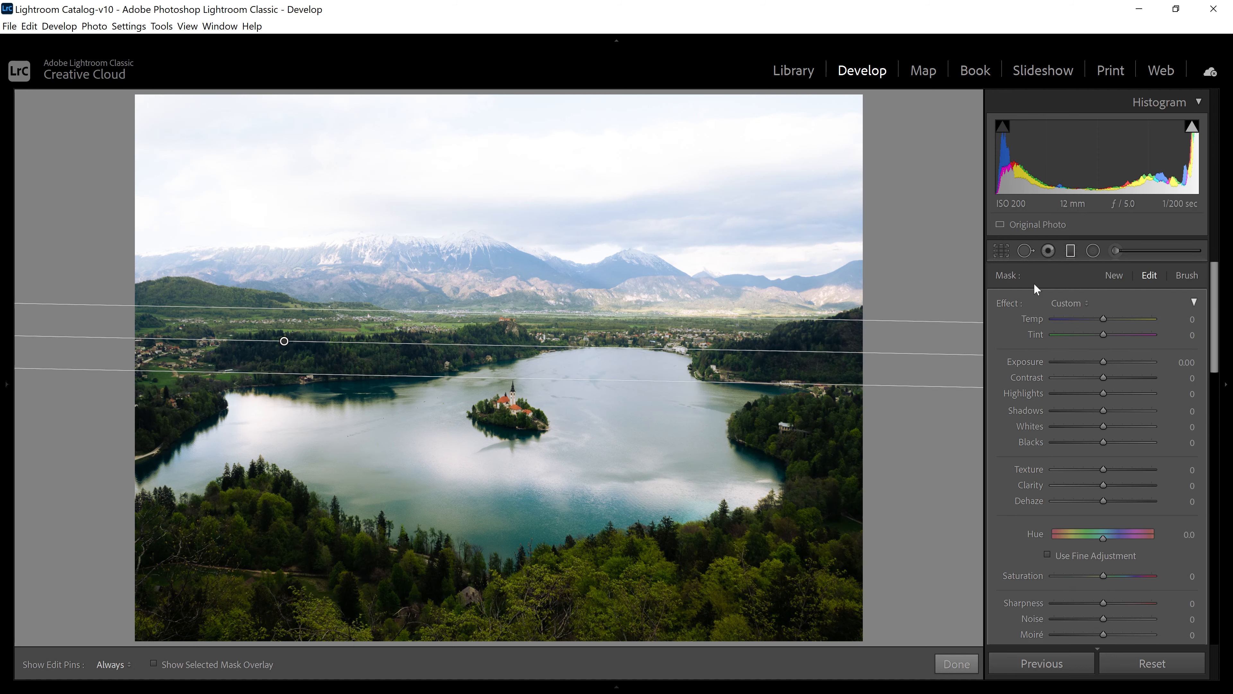
Set the graduated filter's Highlights to -97, Exposure to -0.23, Temp to 5, Shadows to -78 and Blacks to -25, and finish the filter.
drag(1219, 335, 1221, 343)
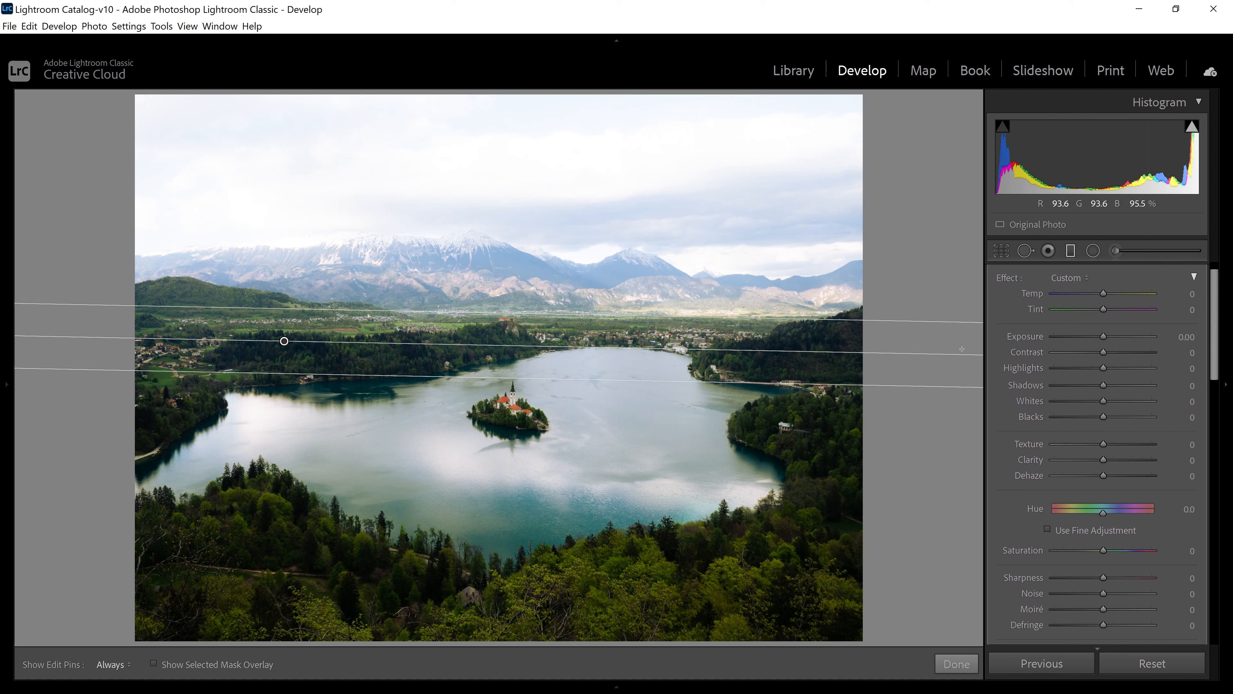
drag(1093, 369, 1055, 369)
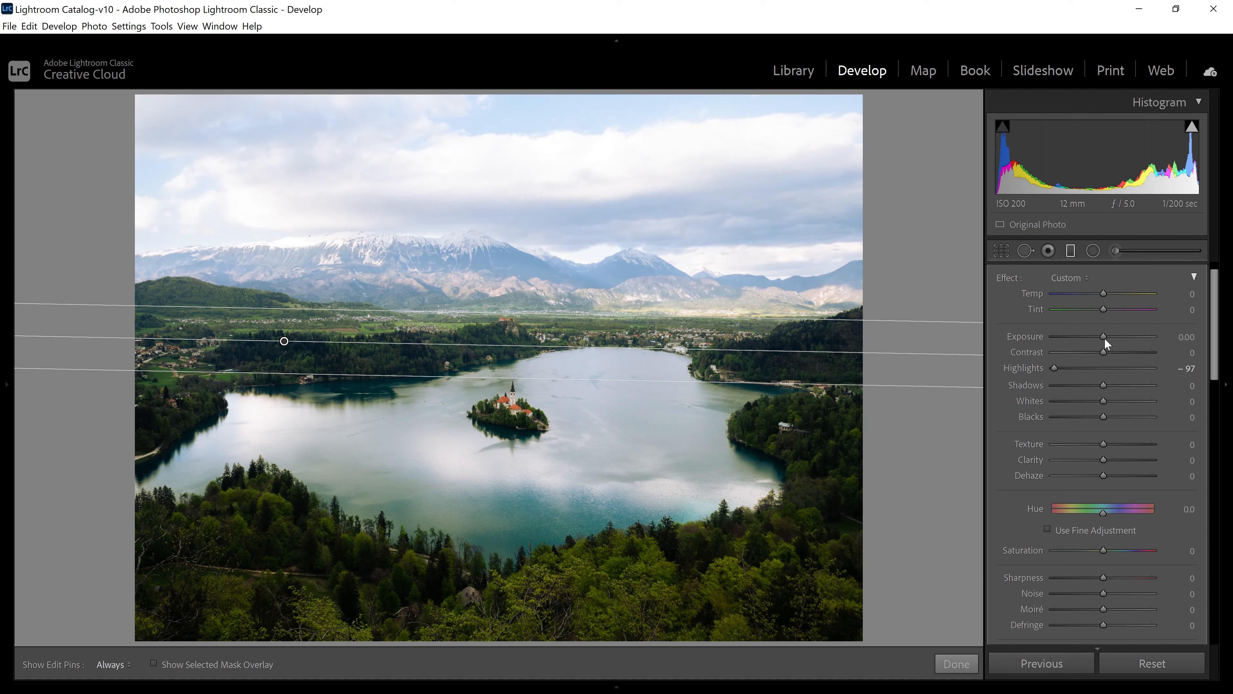
drag(1105, 337, 1102, 336)
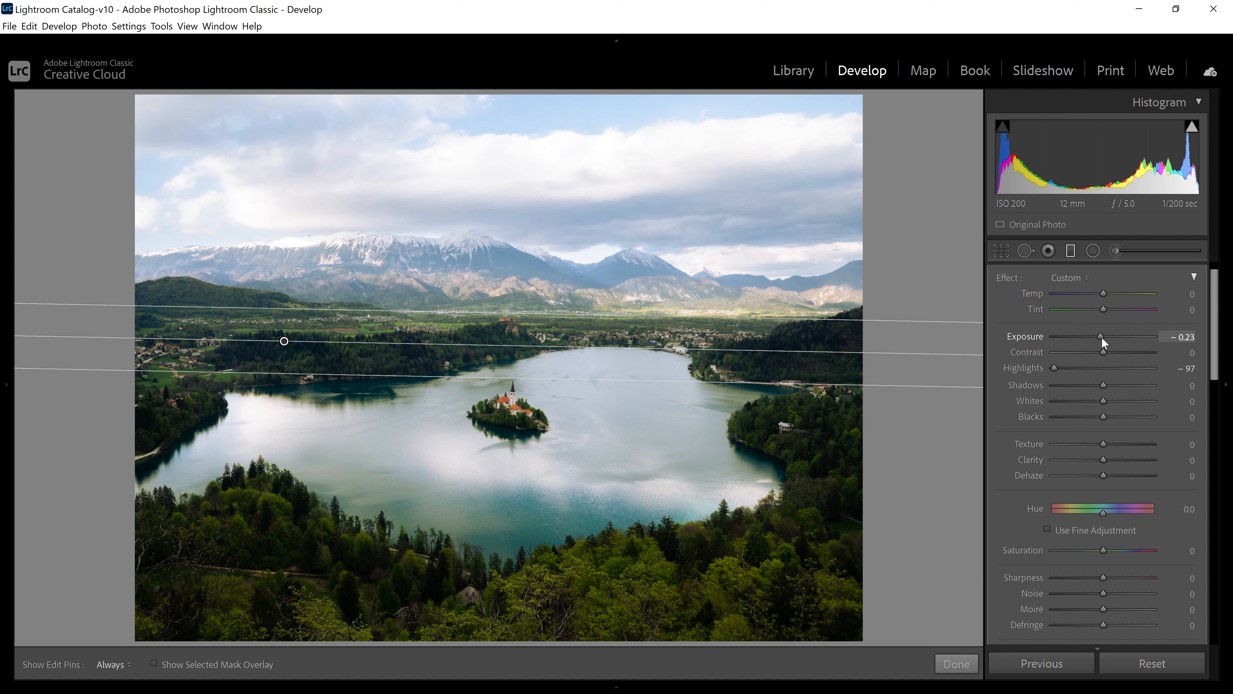
drag(1101, 293, 1098, 294)
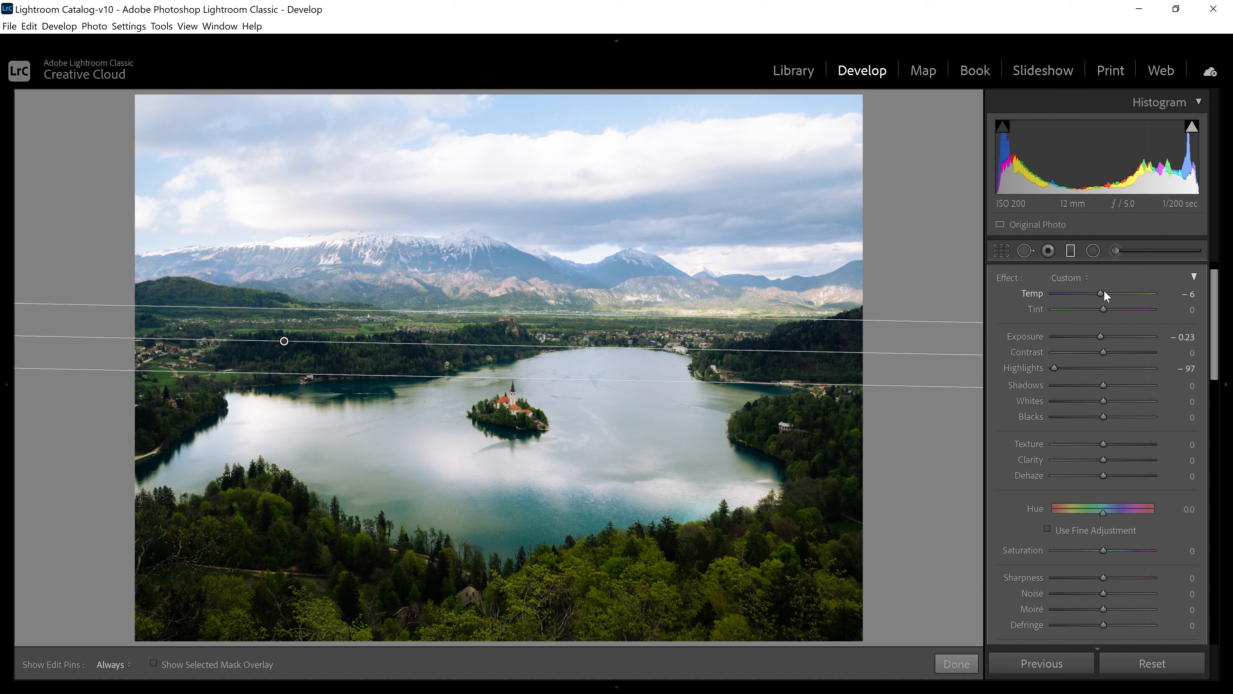
drag(1105, 295, 1109, 295)
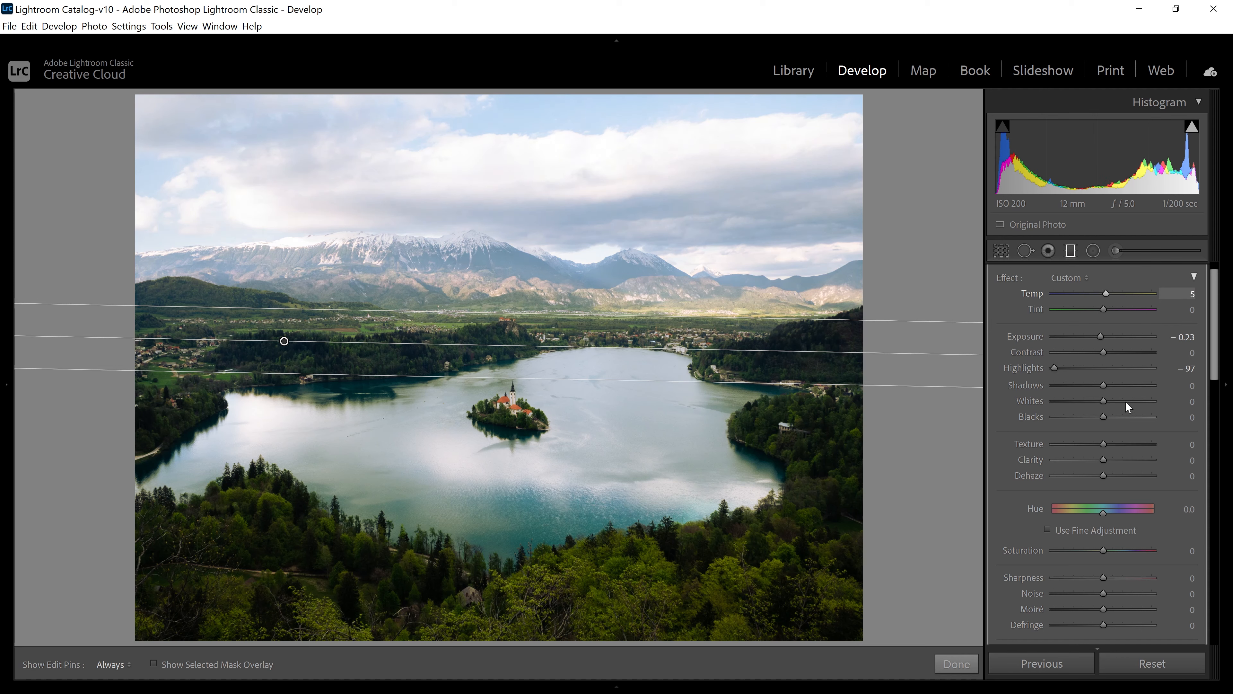
drag(1103, 386, 1091, 416)
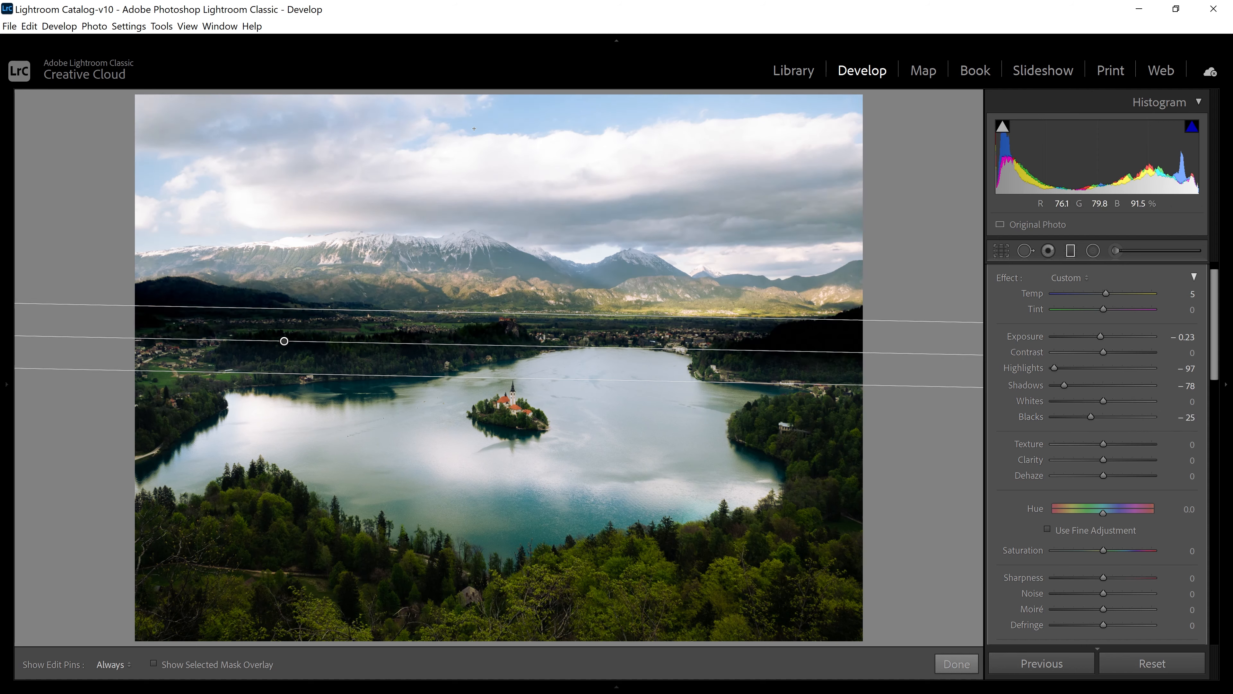
click(953, 663)
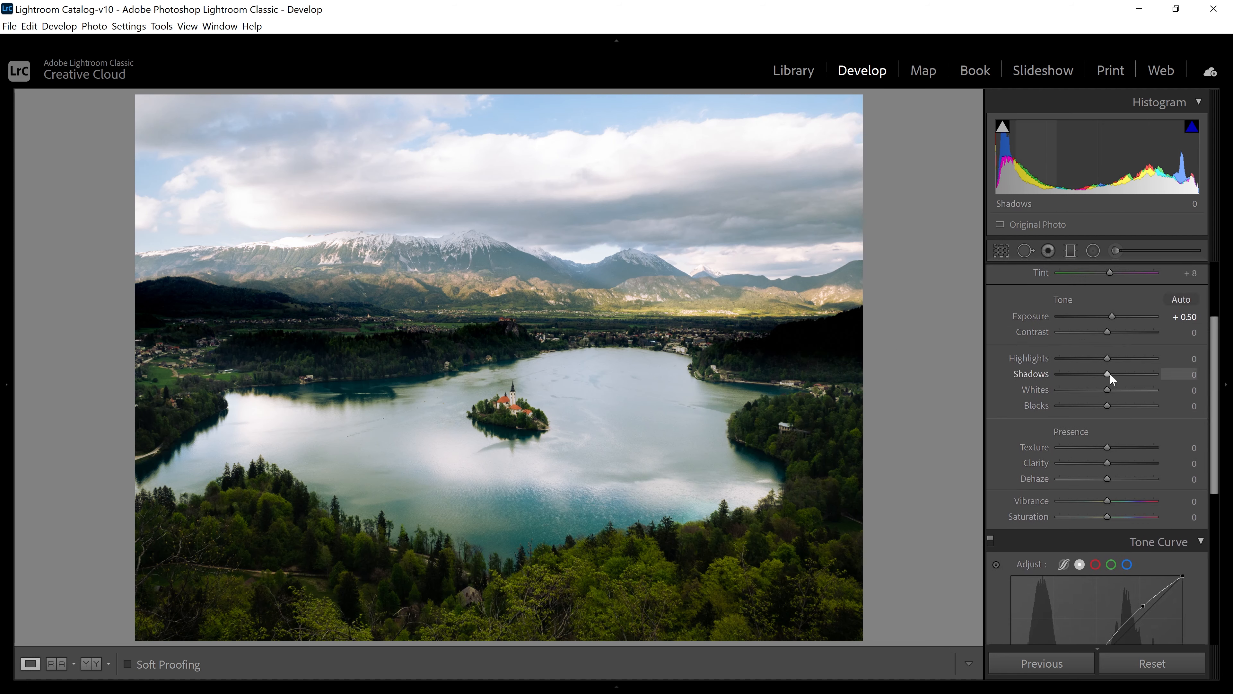
Raise the Shadows of the whole photo to +23 in the basic tone adjustments.
drag(1110, 374, 1121, 377)
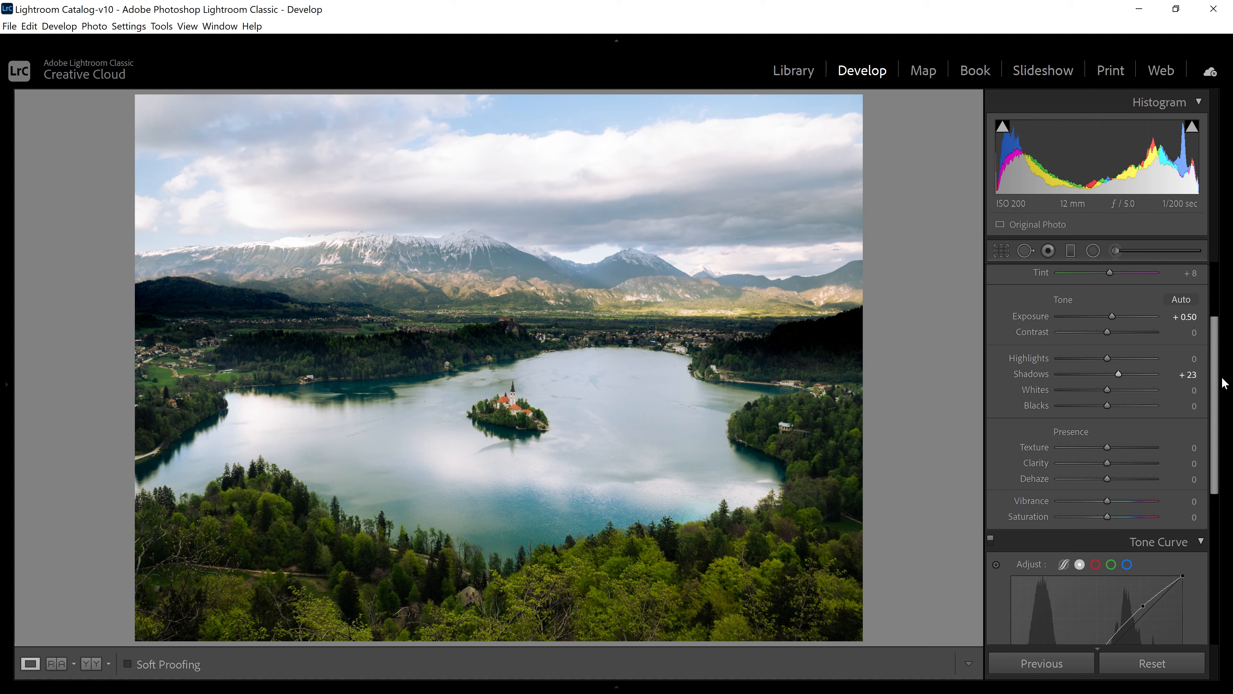
drag(1221, 394, 1219, 482)
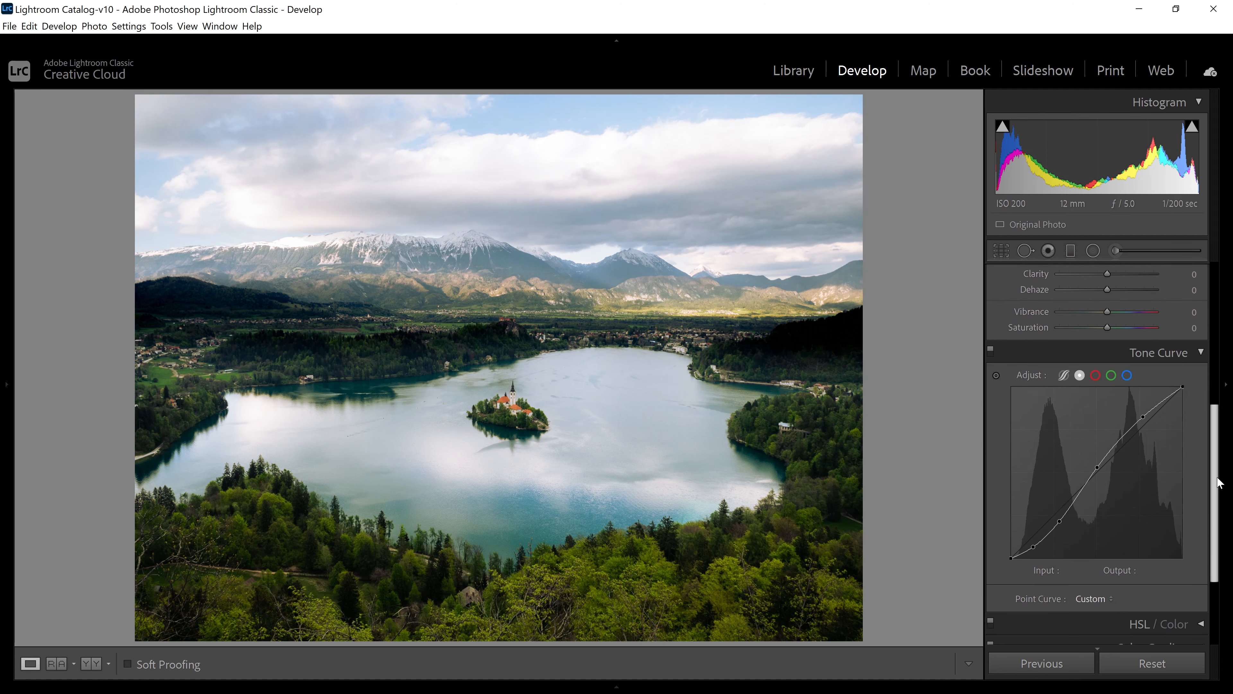